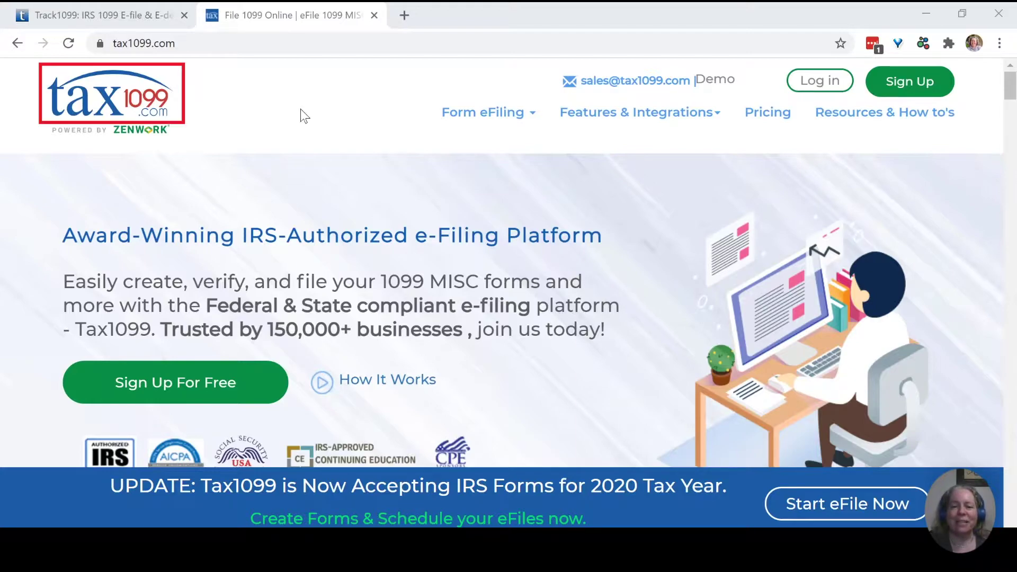
On Track1099's Pricing page, set the pricing calculator to 1 form to see $2.99 each
{"action": "left_click", "coordinate": [130, 15]}
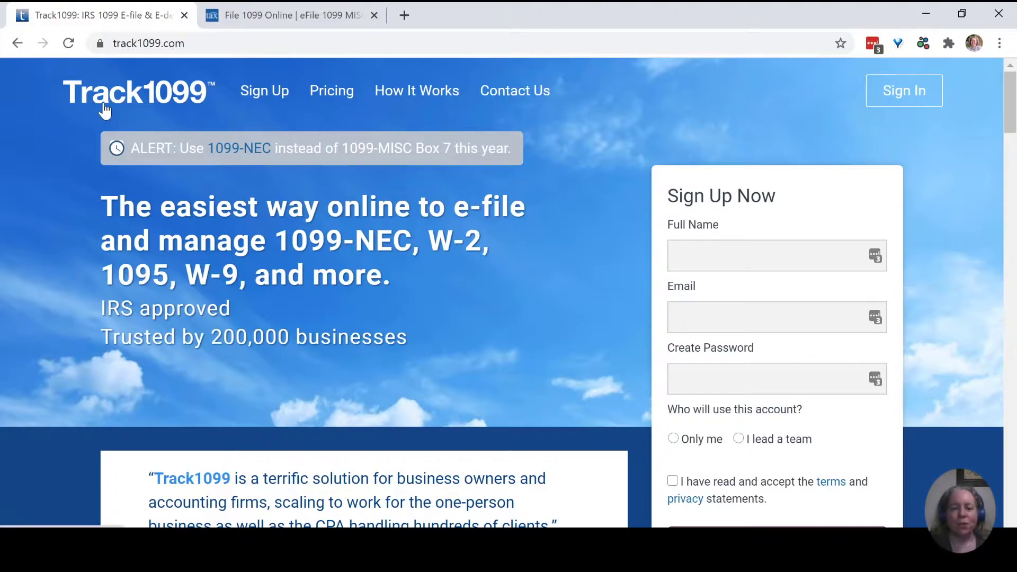
{"action": "left_click", "coordinate": [341, 104]}
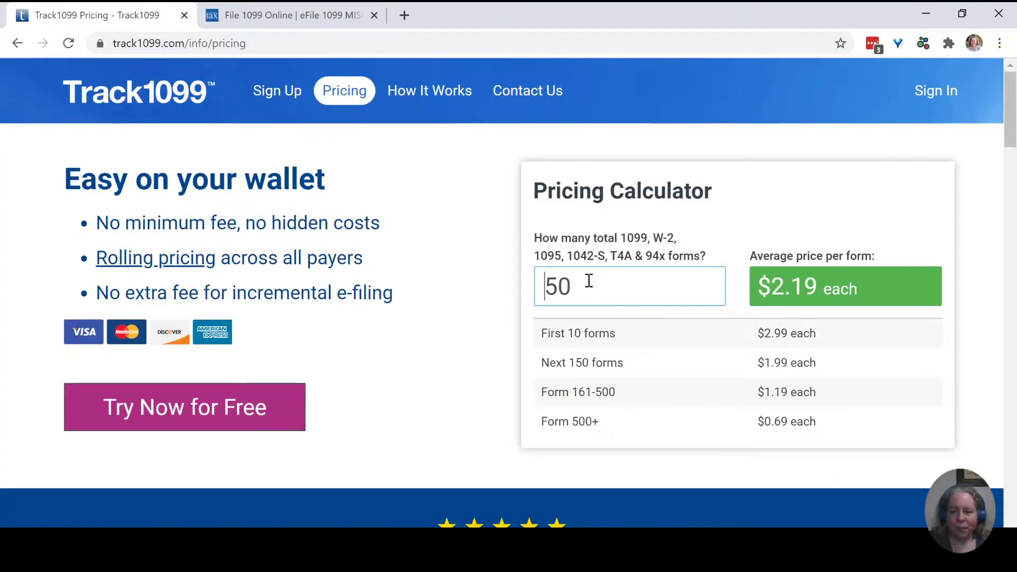
{"action": "double_click", "coordinate": [588, 284]}
{"action": "type", "text": "1"}
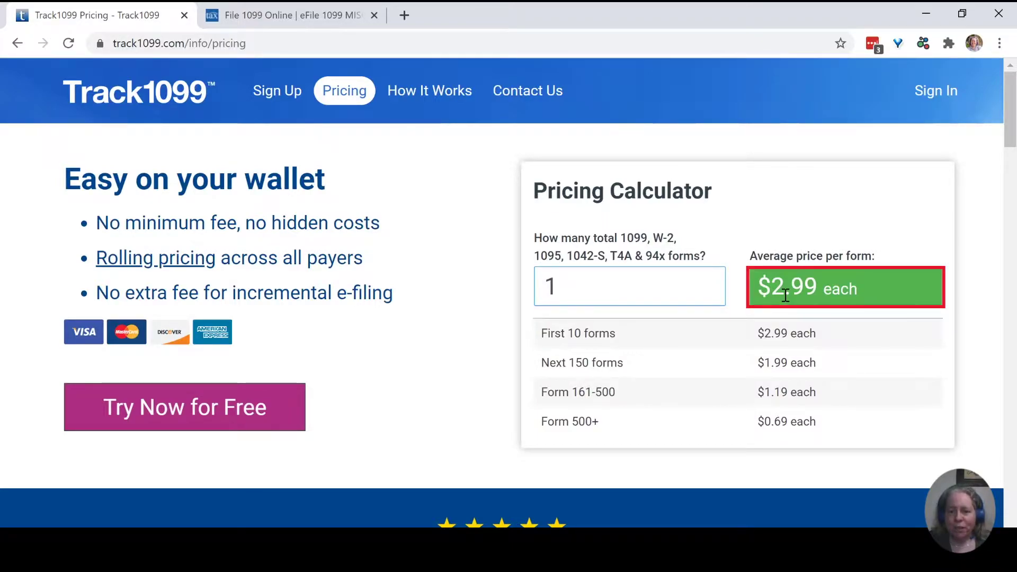
On Tax1099's Pricing page, set the calculator to 1 IRS eFile 1099 form, giving a $2.90 subtotal
{"action": "left_click", "coordinate": [282, 18]}
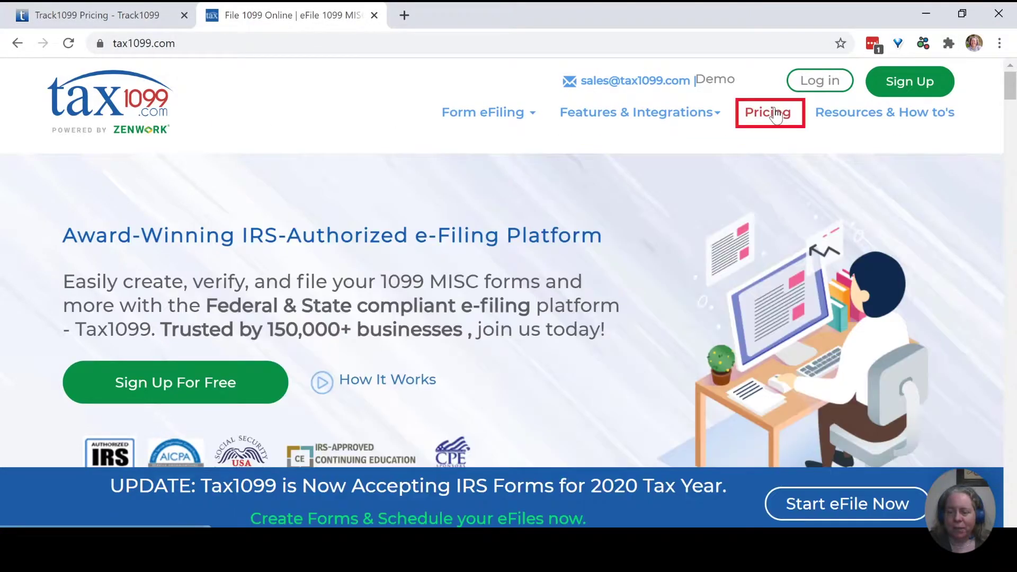
{"action": "left_click", "coordinate": [775, 113]}
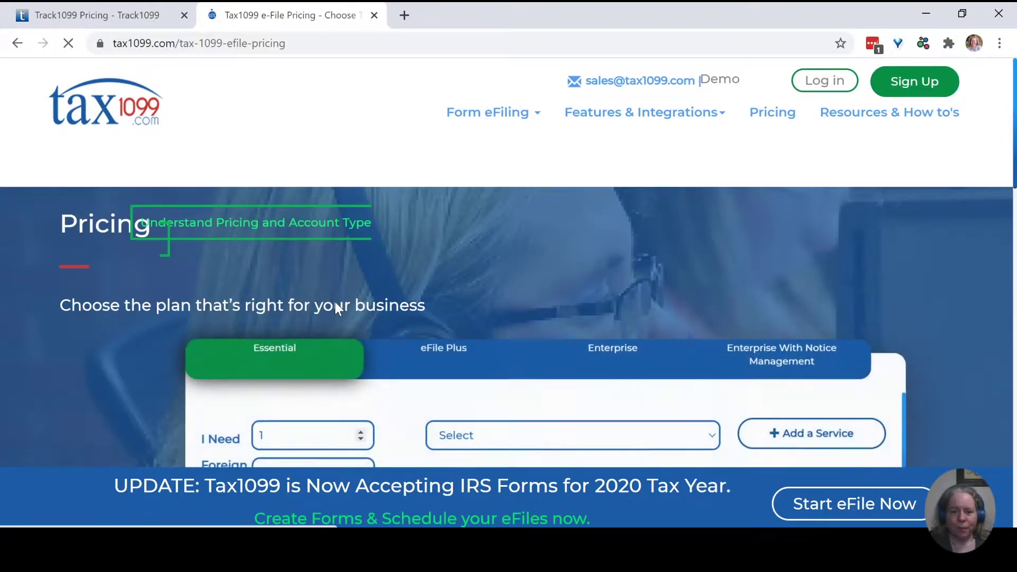
{"action": "scroll", "coordinate": [336, 306], "scroll_direction": "down", "scroll_amount": 5}
{"action": "left_click", "coordinate": [294, 233]}
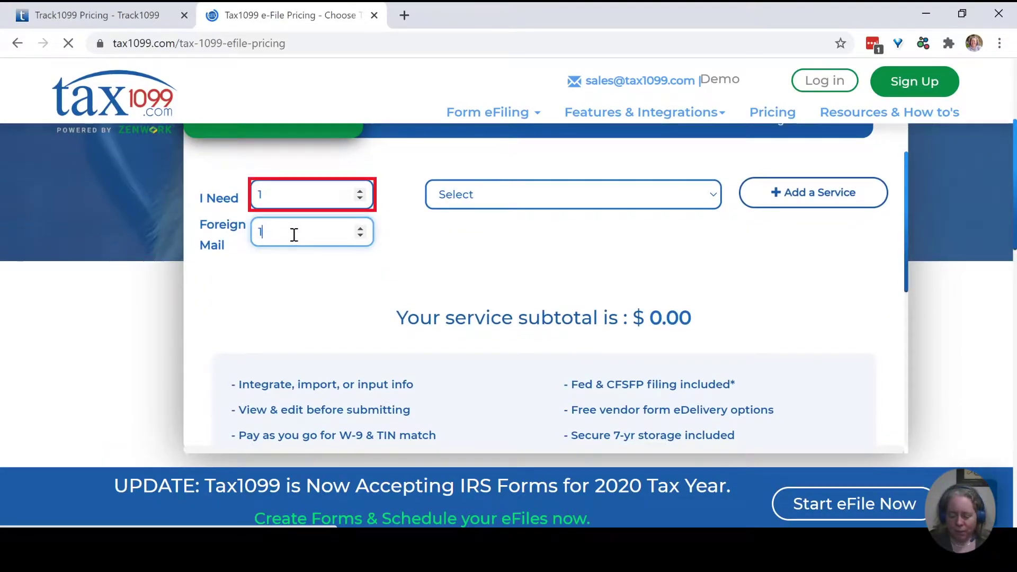
{"action": "left_click", "coordinate": [305, 192]}
{"action": "type", "text": "1"}
{"action": "left_click", "coordinate": [481, 194]}
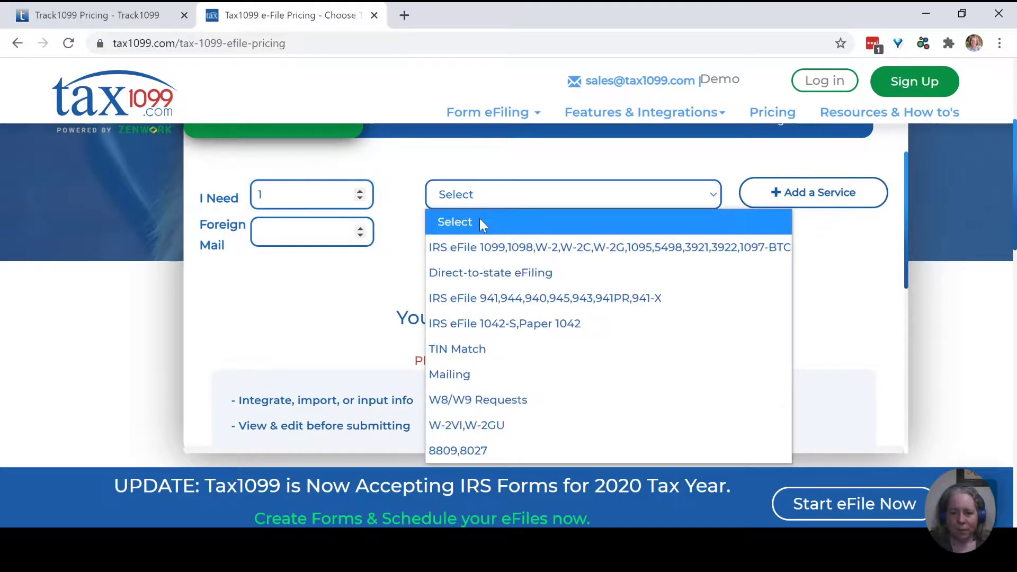
{"action": "left_click", "coordinate": [485, 247]}
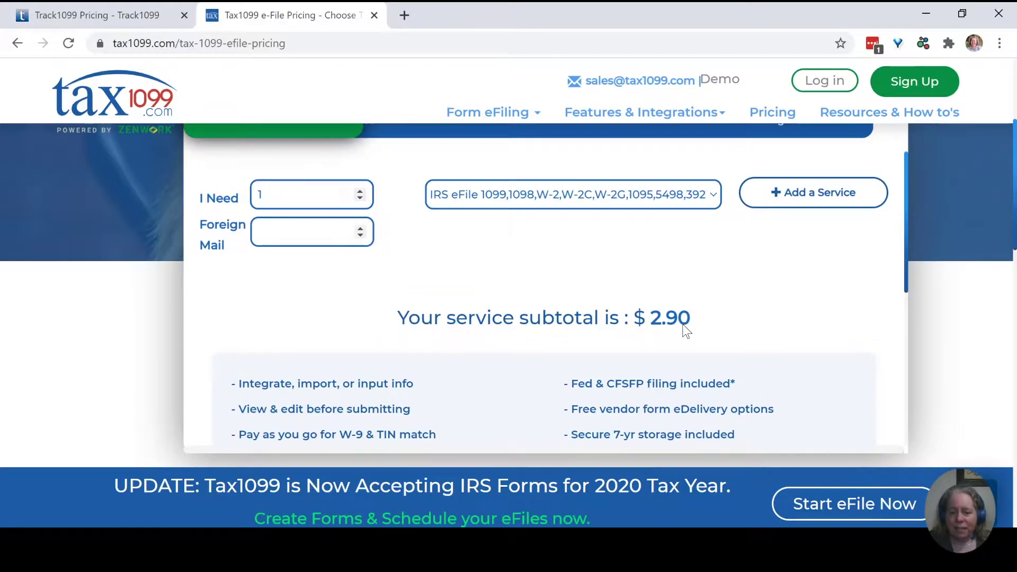
{"action": "scroll", "coordinate": [685, 329], "scroll_direction": "up", "scroll_amount": 4}
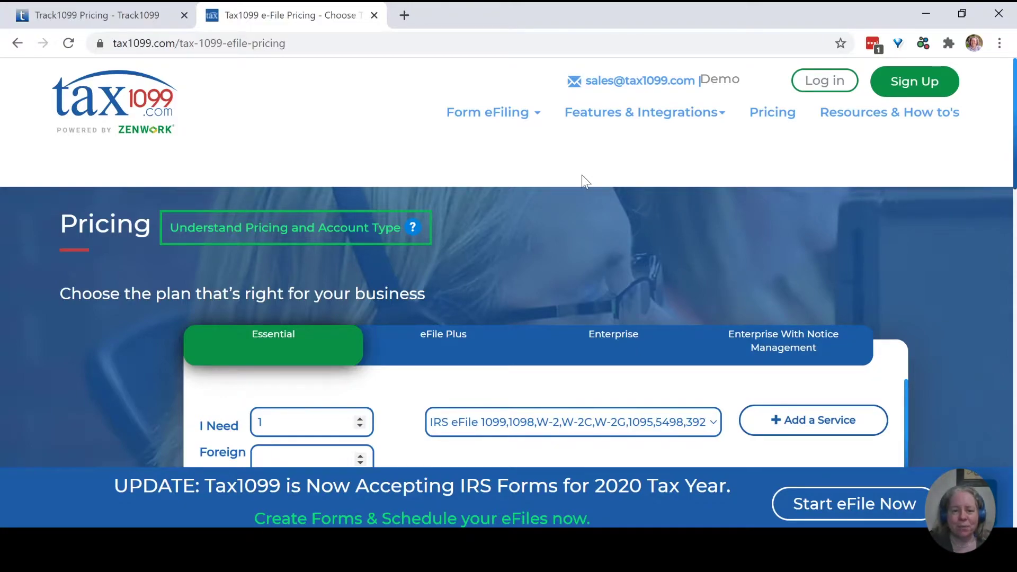
Start a free account with company name Gentle Frog and the user's first and last name
{"action": "left_click", "coordinate": [890, 89]}
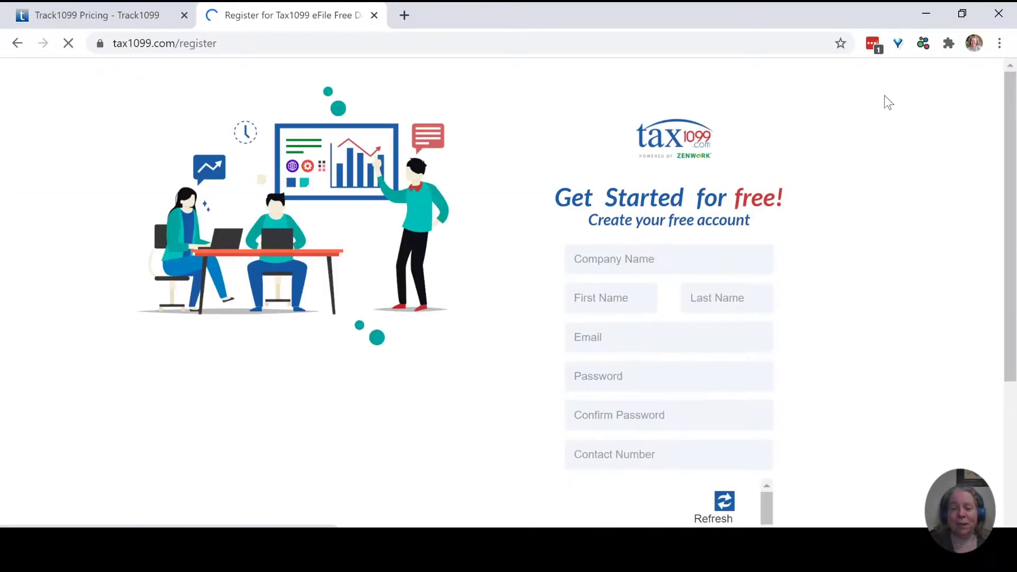
{"action": "left_click", "coordinate": [631, 265]}
{"action": "type", "text": "Gentle"}
{"action": "key", "text": "BackSpace"}
{"action": "key", "text": "BackSpace"}
{"action": "key", "text": "BackSpace"}
{"action": "key", "text": "BackSpace"}
{"action": "type", "text": "ntle Frog"}
{"action": "key", "text": "Tab"}
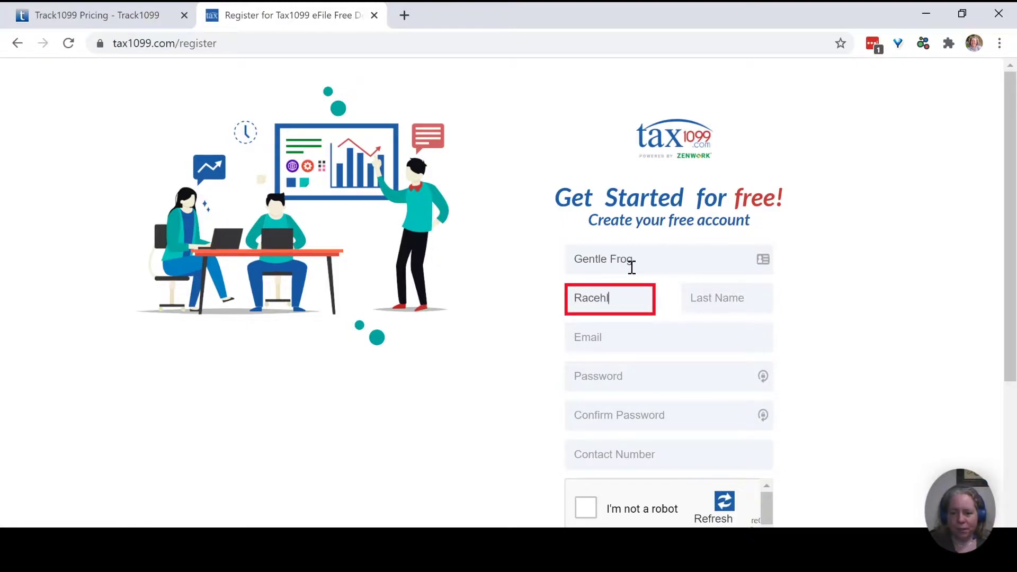
{"action": "key", "text": "Tab"}
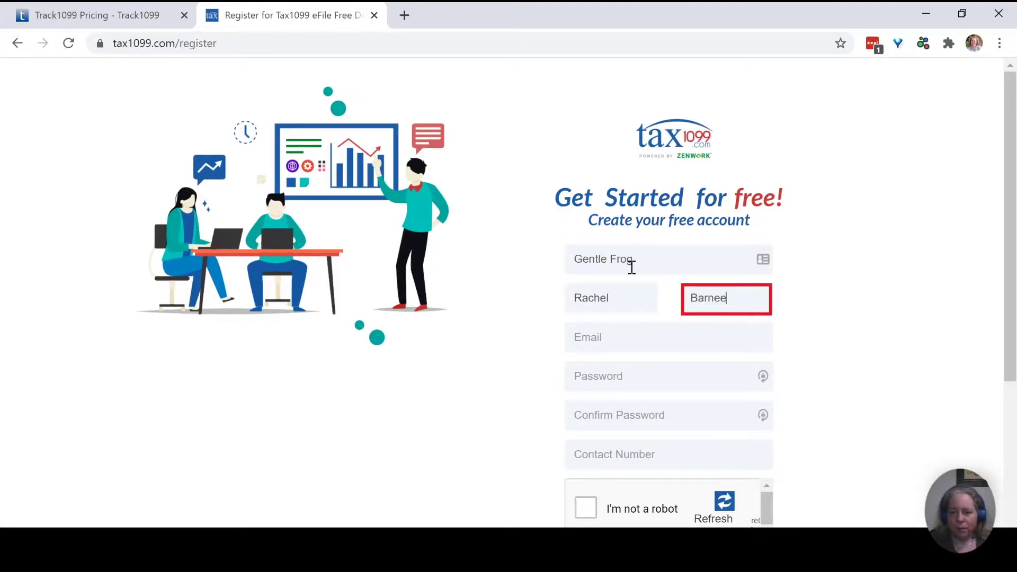
{"action": "key", "text": "Tab"}
Enter the account e-mail, opt out of marketing e-mails, and submit the registration
{"action": "type", "text": "rc"}
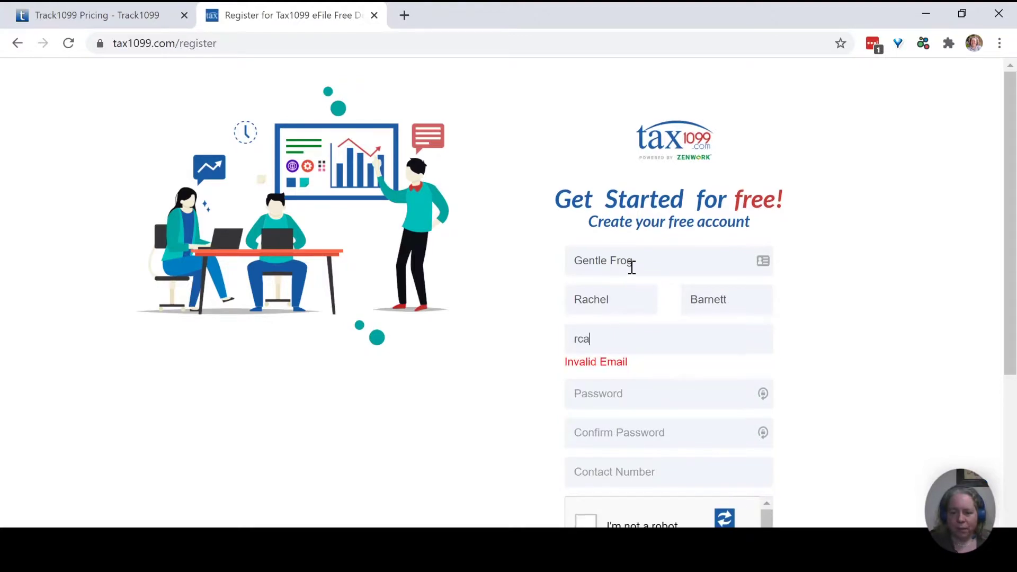
{"action": "key", "text": "BackSpace"}
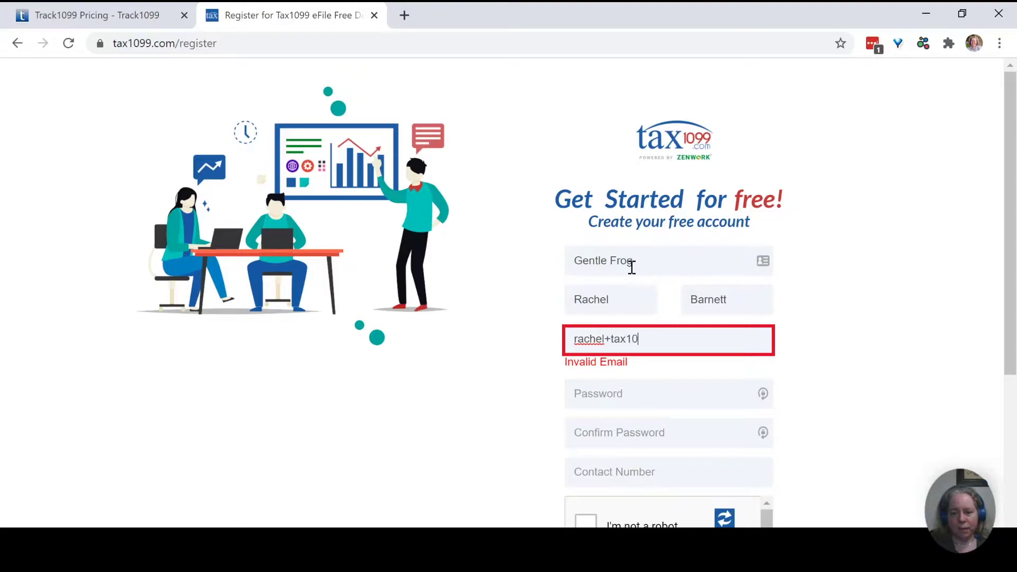
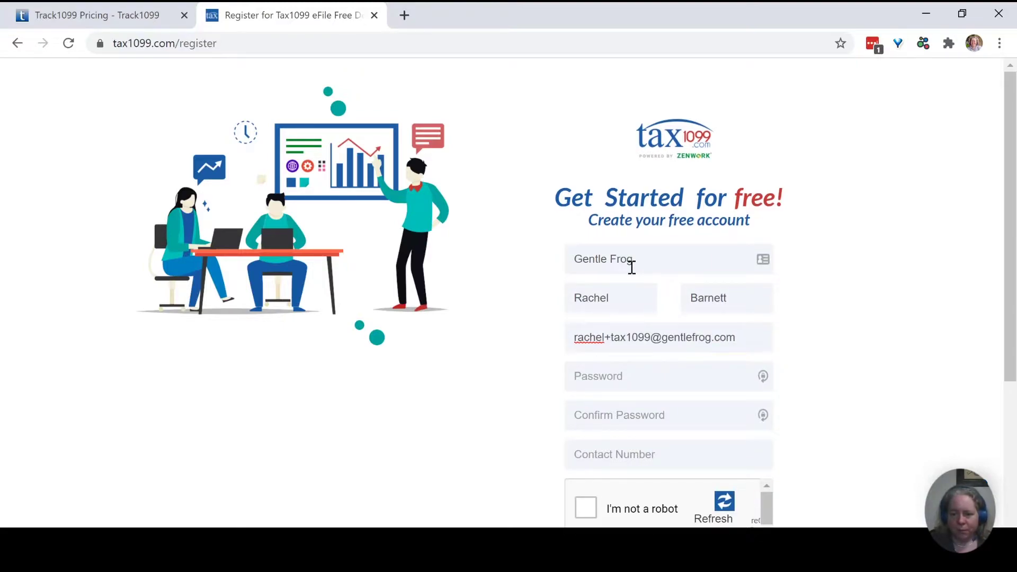
{"action": "key", "text": "Tab"}
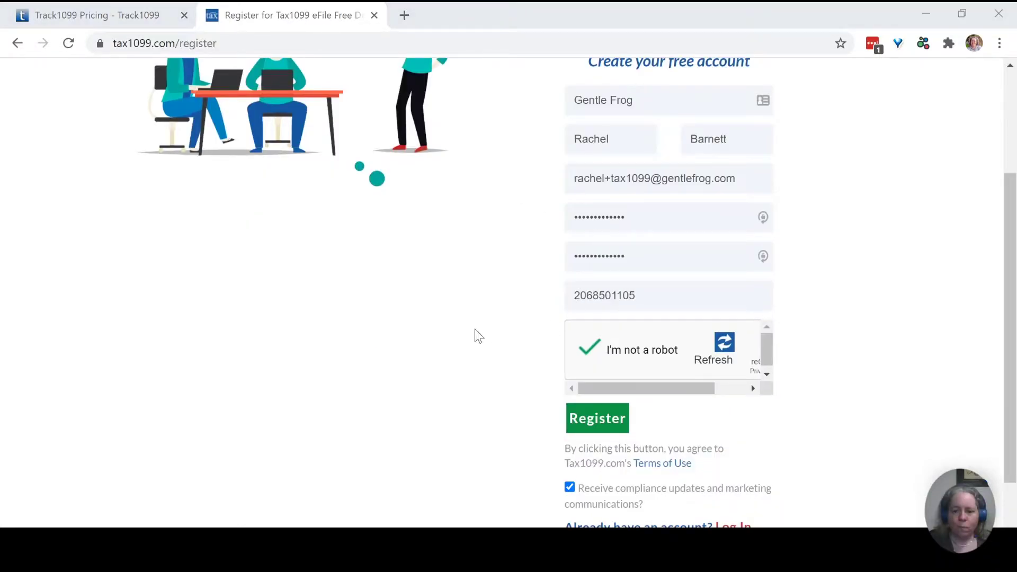
{"action": "scroll", "coordinate": [496, 382], "scroll_direction": "down", "scroll_amount": 1}
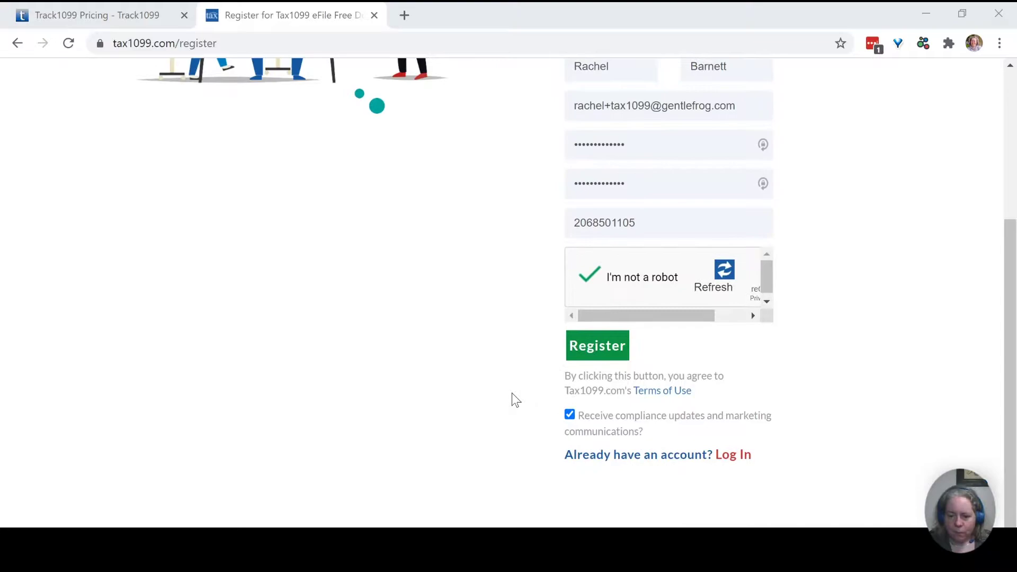
{"action": "left_click", "coordinate": [569, 414]}
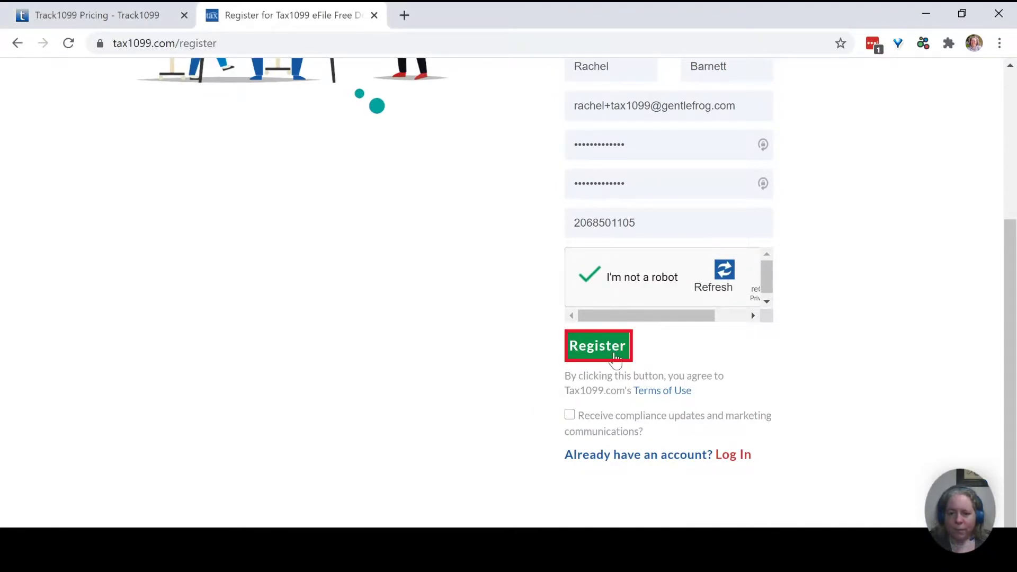
{"action": "left_click", "coordinate": [618, 360]}
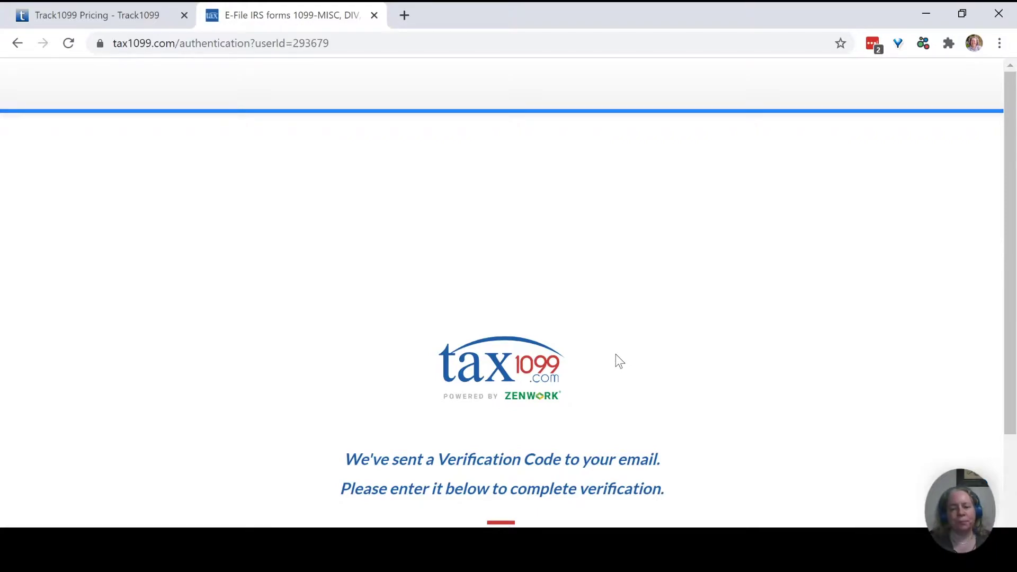
Paste the emailed verification code and submit it to confirm the account
{"action": "scroll", "coordinate": [614, 380], "scroll_direction": "down", "scroll_amount": 2}
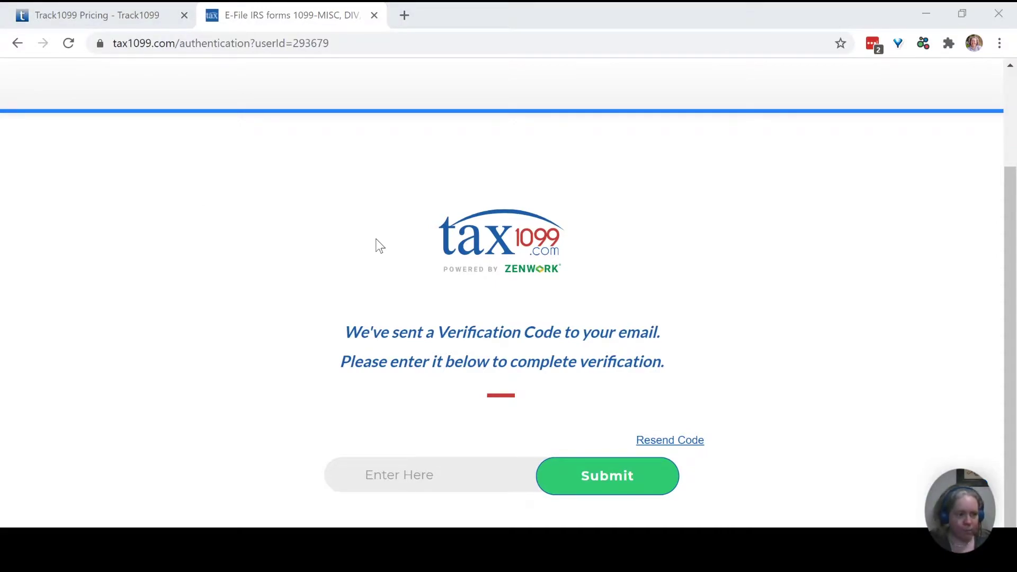
{"action": "left_click", "coordinate": [458, 469]}
{"action": "left_click", "coordinate": [600, 486]}
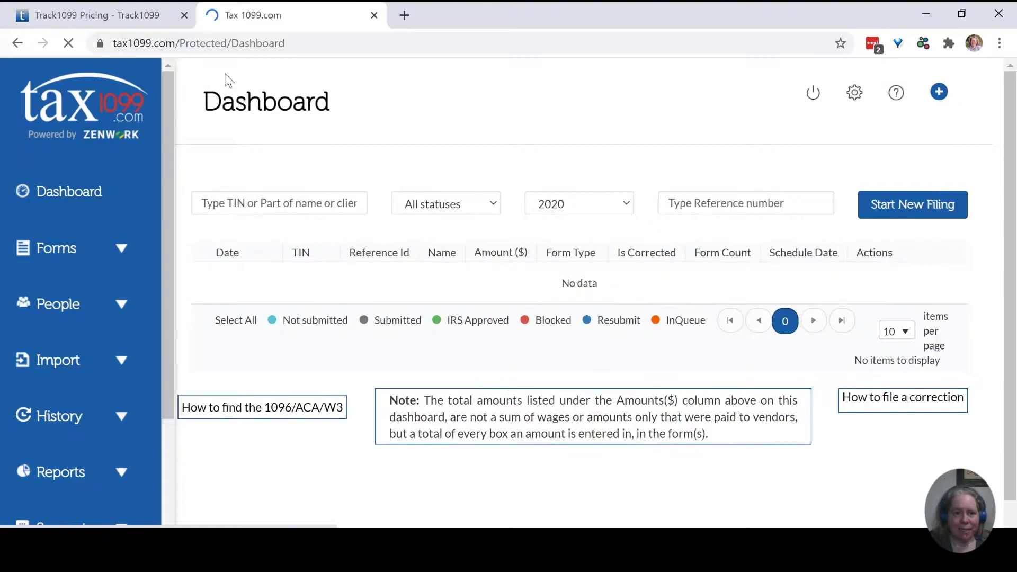
Close the Track1099 pricing tab and select the Essential e-file plan
{"action": "left_click", "coordinate": [184, 16]}
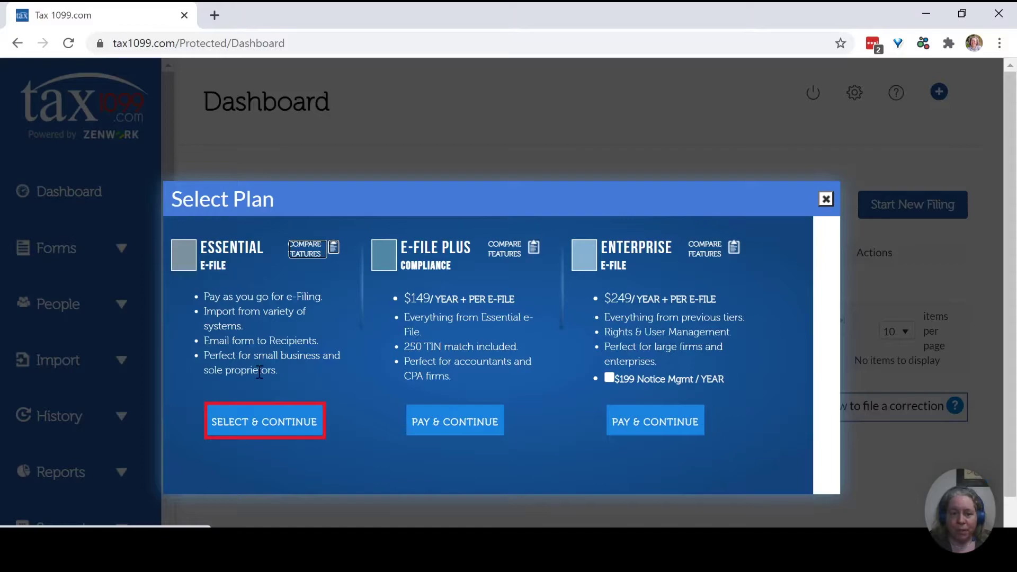
{"action": "left_click", "coordinate": [265, 423]}
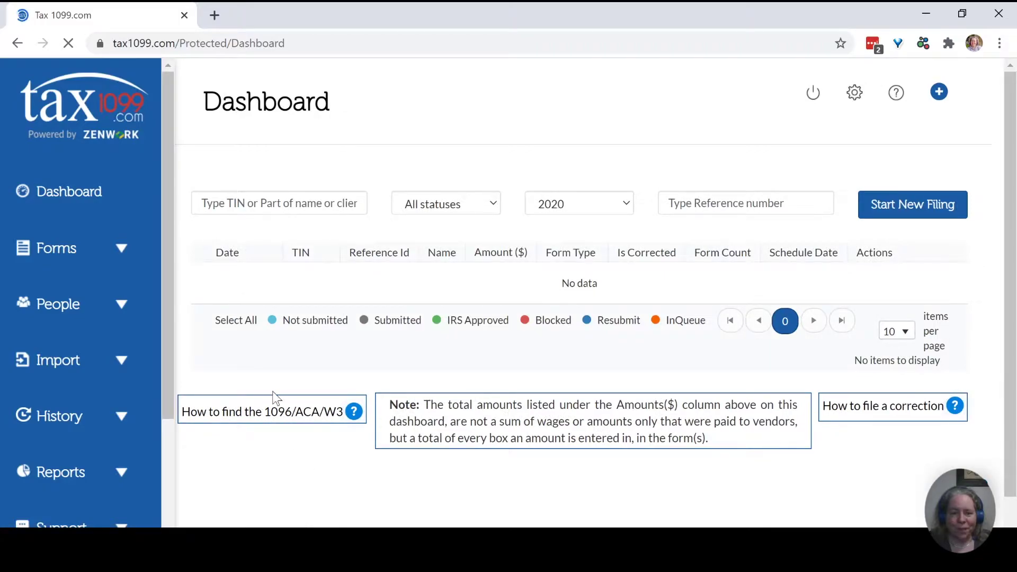
Expand the sidebar's forms, People and Import sections to review the available options
{"action": "left_click", "coordinate": [108, 252]}
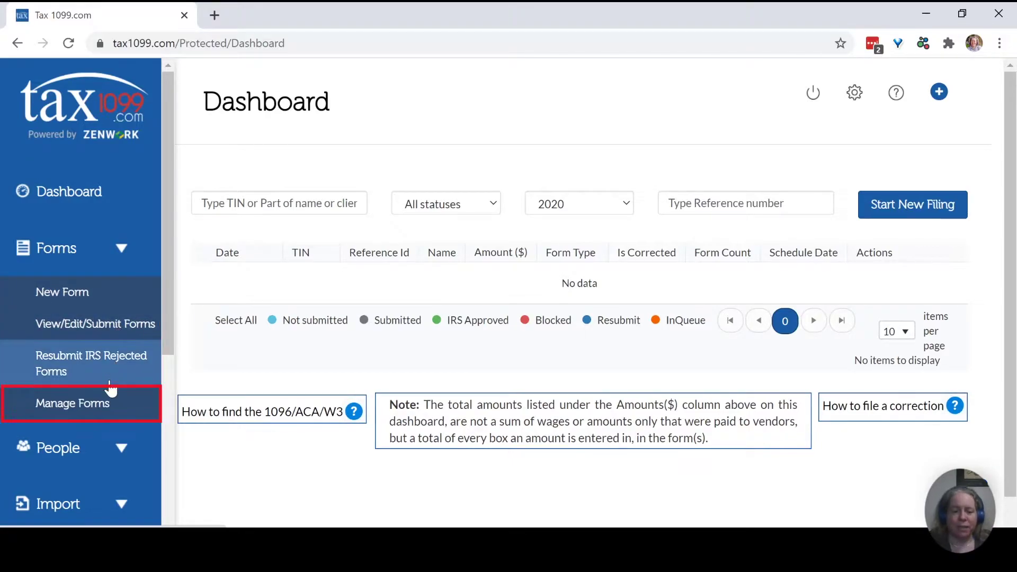
{"action": "scroll", "coordinate": [111, 387], "scroll_direction": "down", "scroll_amount": 3}
{"action": "left_click", "coordinate": [116, 296]}
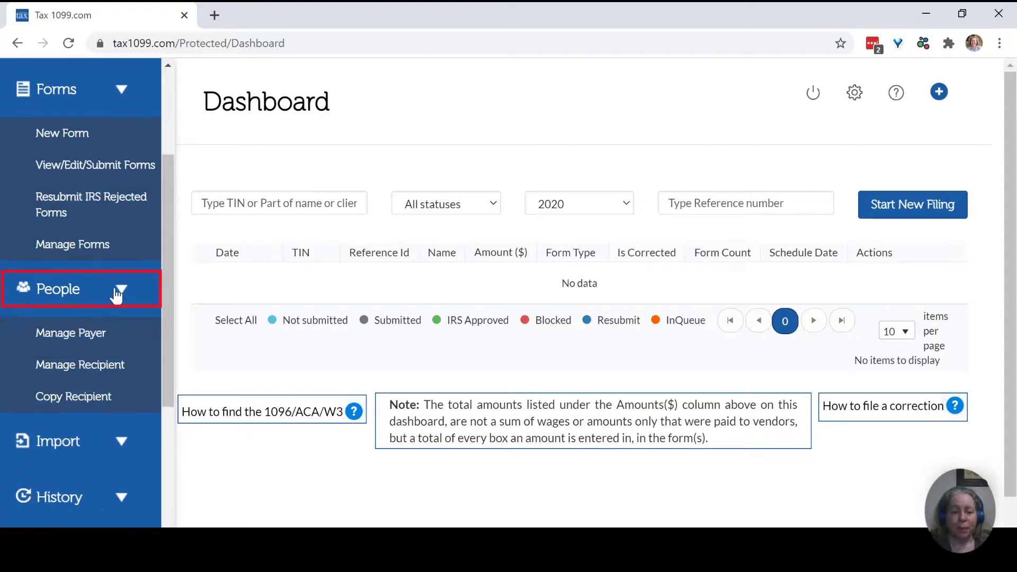
{"action": "left_click", "coordinate": [115, 338]}
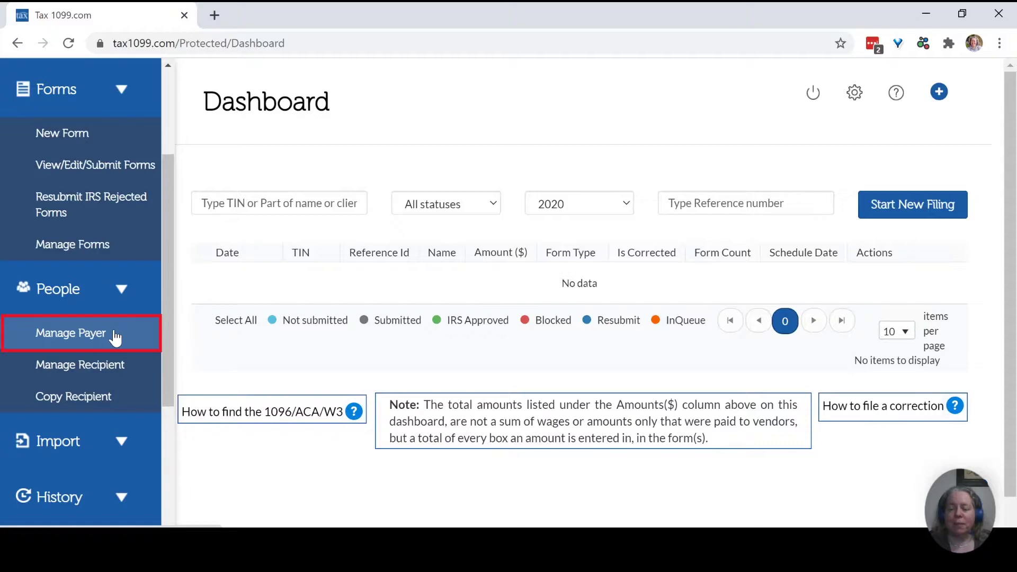
{"action": "left_click", "coordinate": [116, 369]}
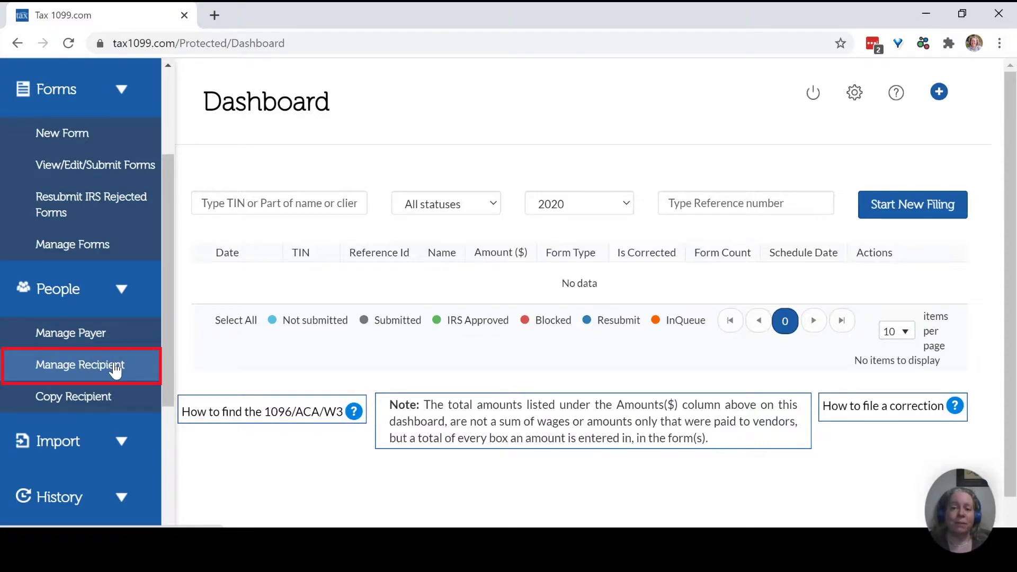
{"action": "left_click", "coordinate": [97, 404]}
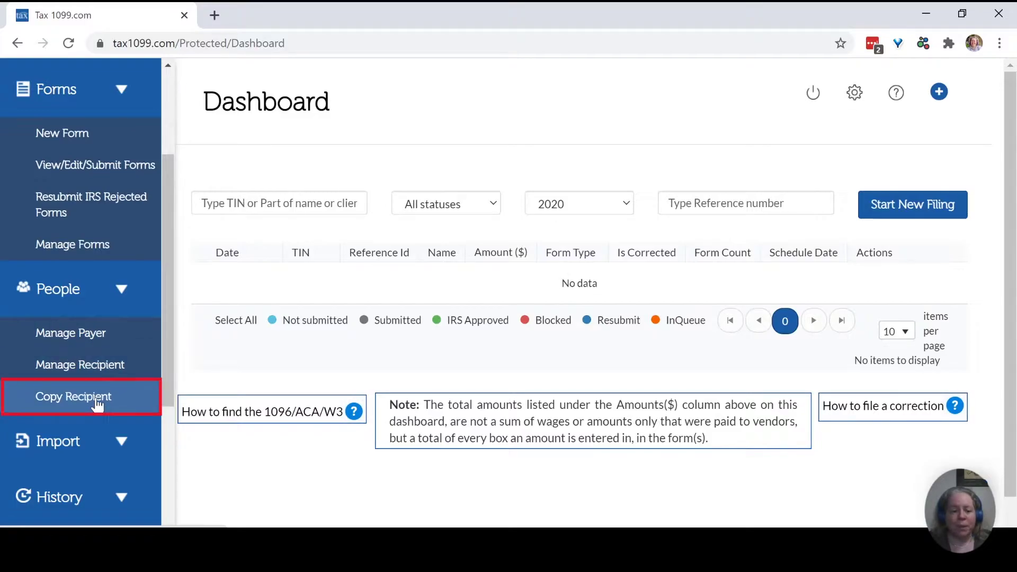
{"action": "scroll", "coordinate": [94, 386], "scroll_direction": "down", "scroll_amount": 2}
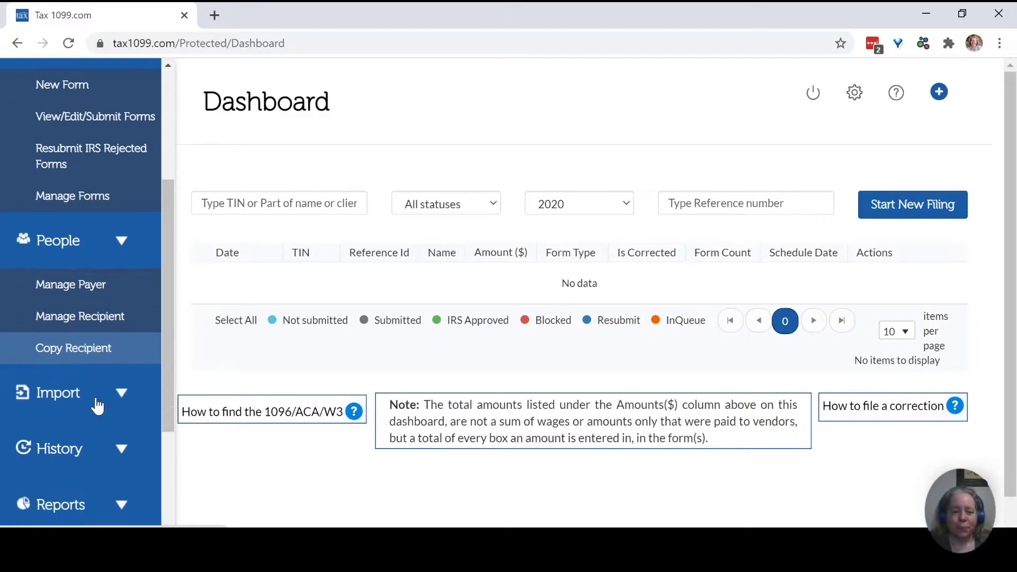
{"action": "scroll", "coordinate": [90, 413], "scroll_direction": "down", "scroll_amount": 2}
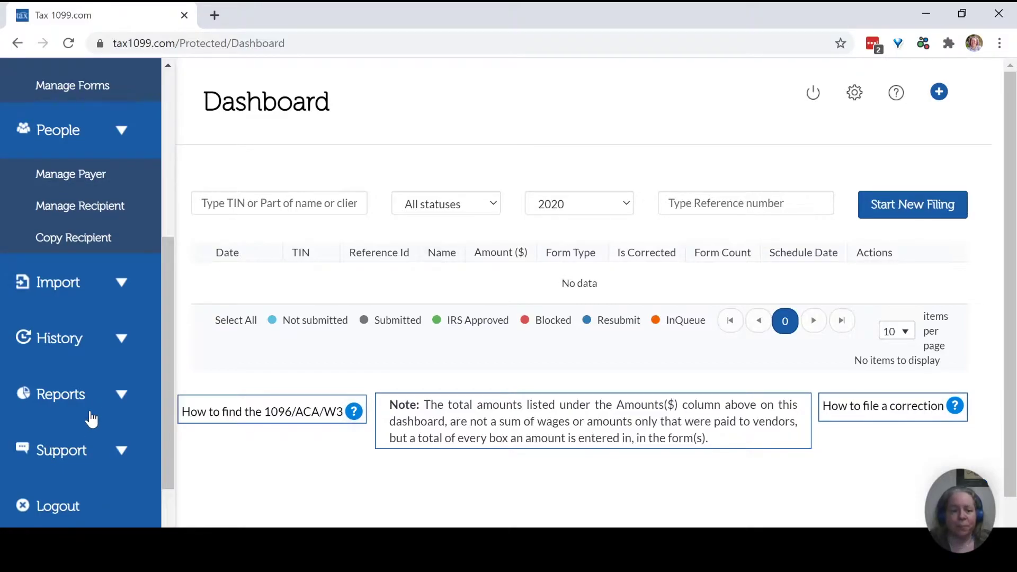
{"action": "left_click", "coordinate": [93, 296]}
{"action": "scroll", "coordinate": [101, 334], "scroll_direction": "down", "scroll_amount": 1}
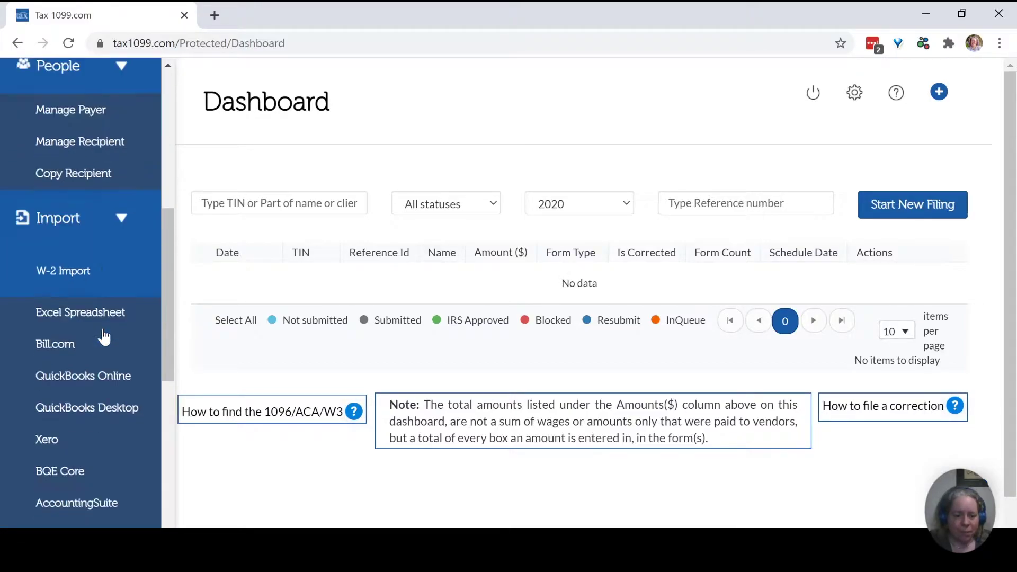
{"action": "scroll", "coordinate": [103, 337], "scroll_direction": "down", "scroll_amount": 2}
Open the QuickBooks Online import and confirm its status reads Disconnected
{"action": "left_click", "coordinate": [105, 288]}
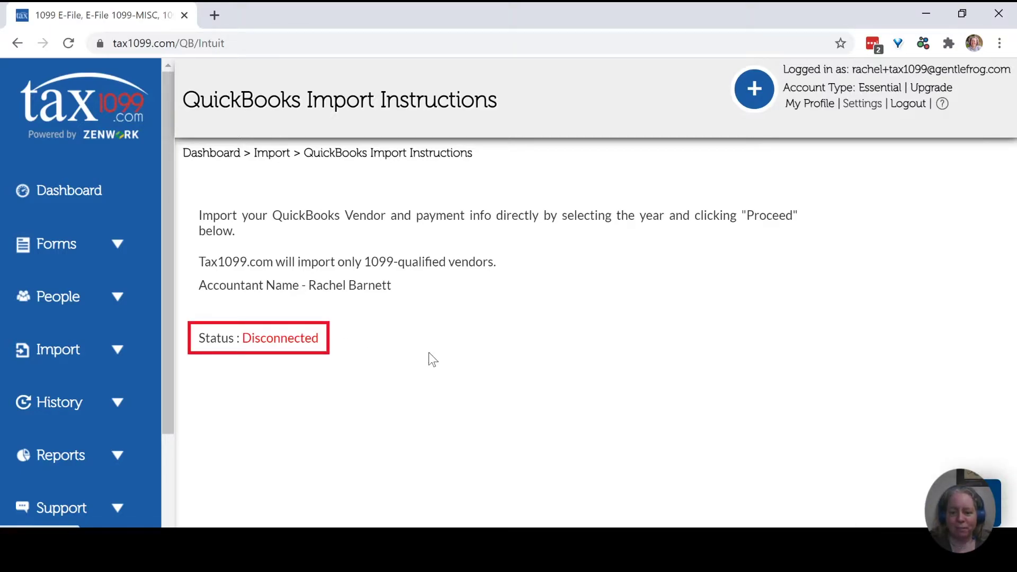
On Manage Payer, add a business payer named Gentle Frog Sample Co with its EIN
{"action": "left_click", "coordinate": [60, 300]}
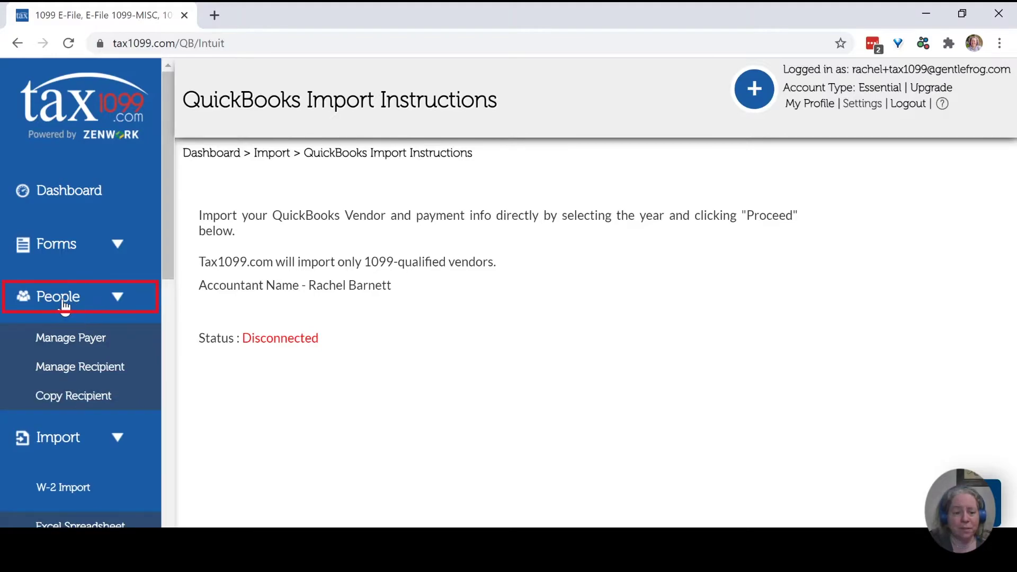
{"action": "left_click", "coordinate": [82, 344]}
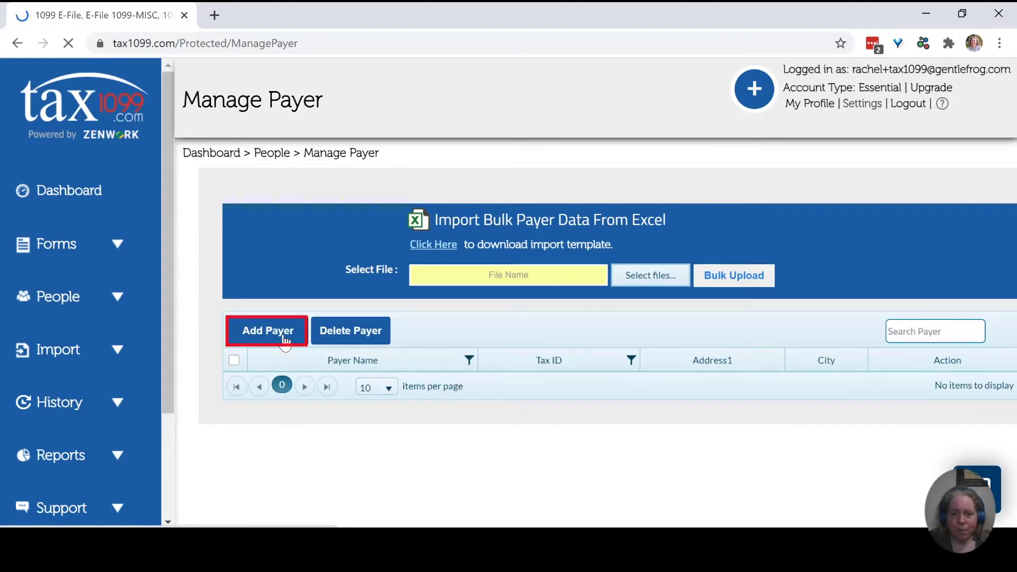
{"action": "left_click", "coordinate": [285, 339]}
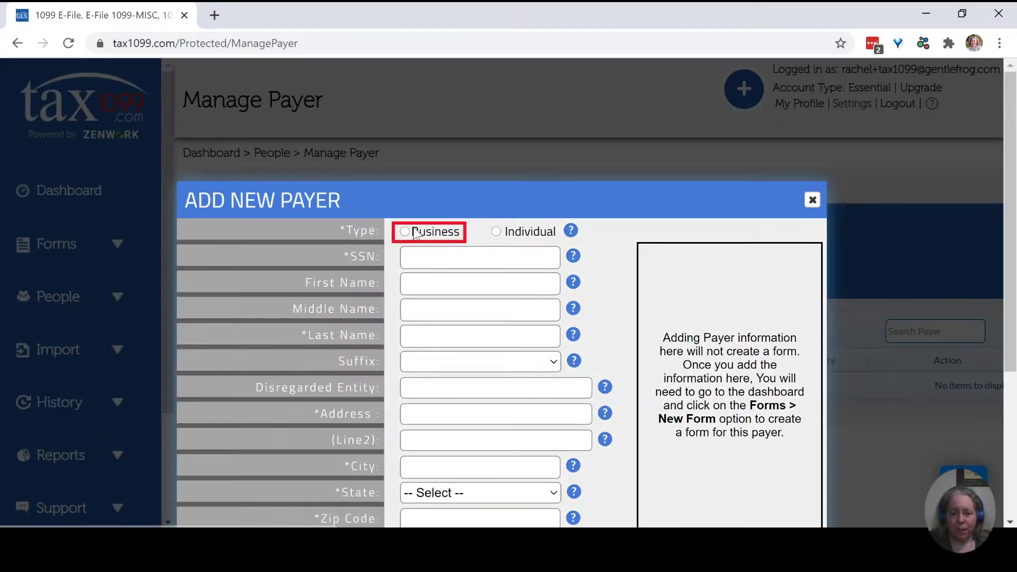
{"action": "left_click", "coordinate": [404, 231]}
{"action": "left_click", "coordinate": [449, 260]}
{"action": "type", "text": "12-3456789"}
{"action": "left_click", "coordinate": [465, 286]}
{"action": "type", "text": "gentl"}
{"action": "key", "text": "BackSpace"}
{"action": "key", "text": "BackSpace"}
{"action": "key", "text": "BackSpace"}
{"action": "key", "text": "BackSpace"}
{"action": "type", "text": "et"}
{"action": "type", "text": "tle Frog Sample"}
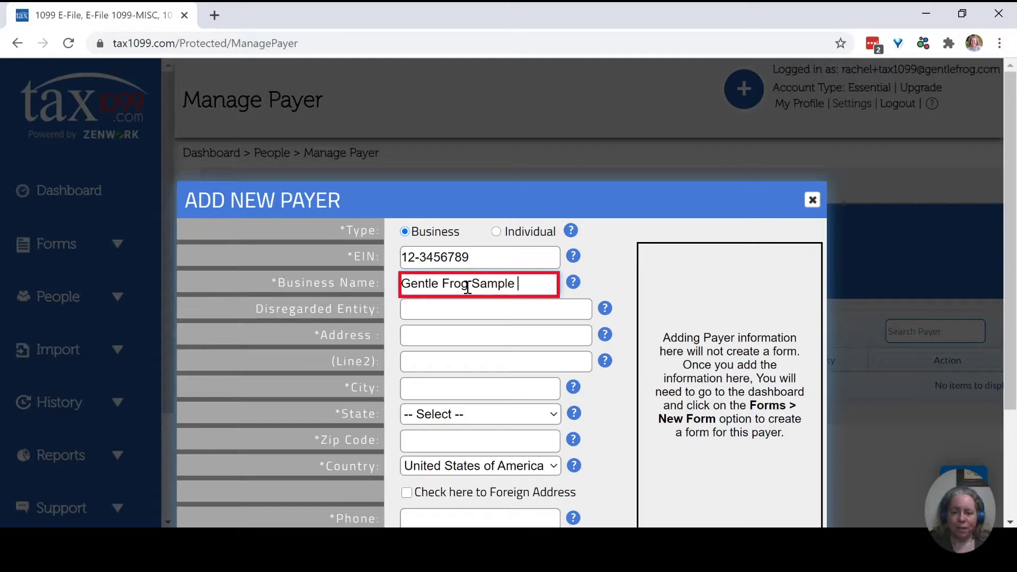
{"action": "type", "text": " Co"}
Enter the payer's street address, suite, city, state and zip code
{"action": "key", "text": "Tab"}
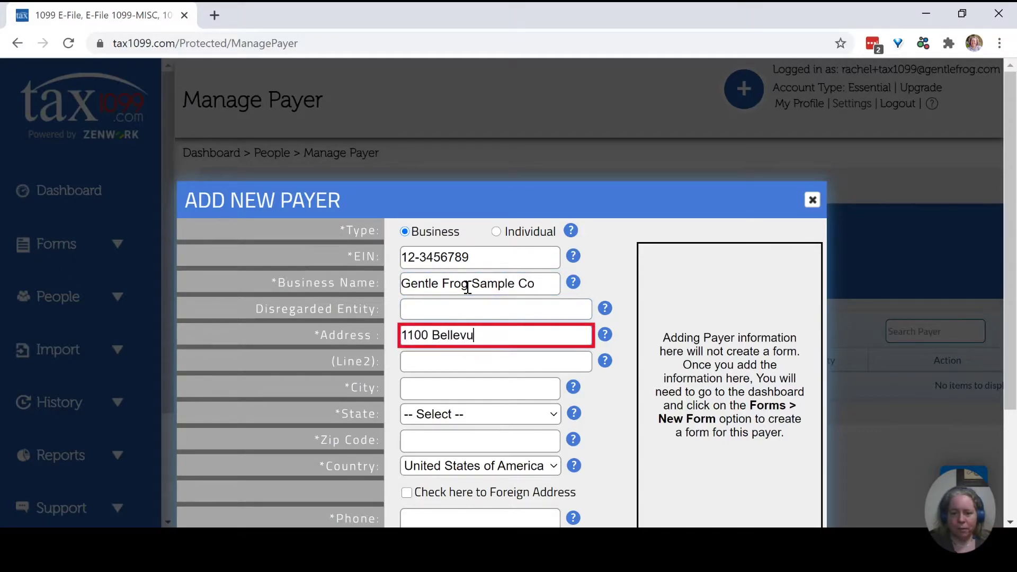
{"action": "key", "text": "Tab"}
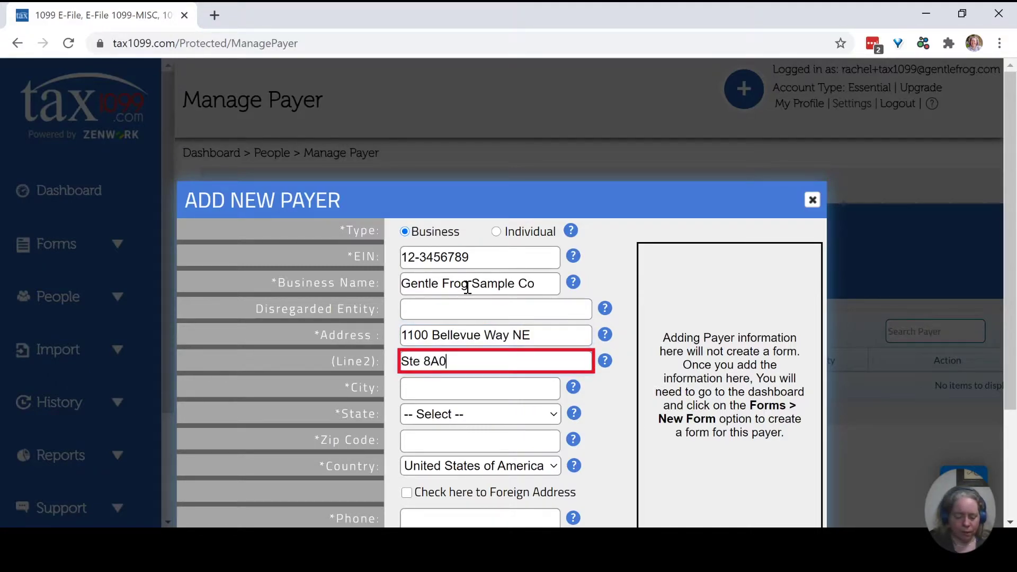
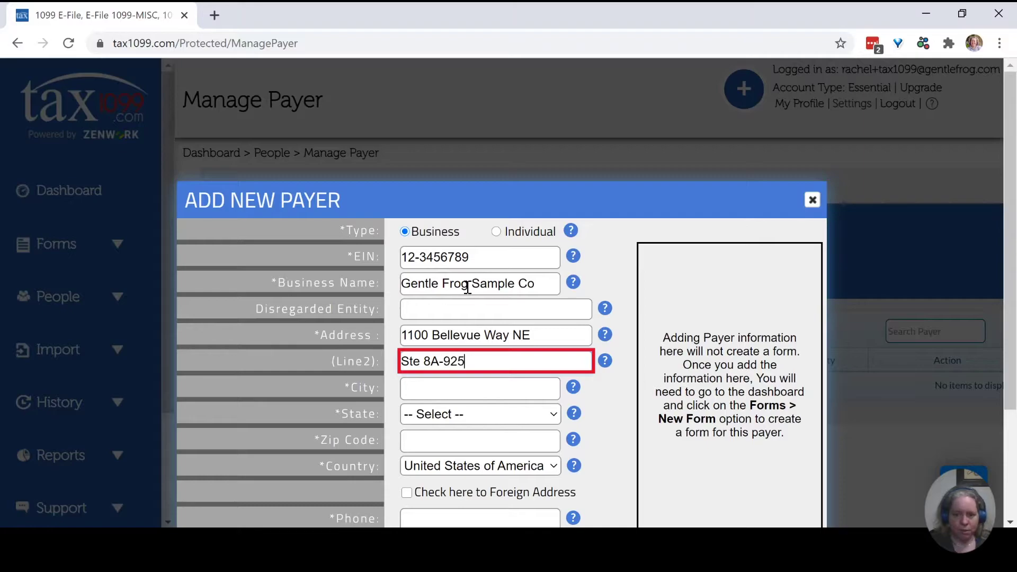
{"action": "key", "text": "Tab"}
{"action": "type", "text": "Belelvue"}
{"action": "key", "text": "BackSpace"}
{"action": "key", "text": "BackSpace"}
{"action": "key", "text": "BackSpace"}
{"action": "key", "text": "BackSpace"}
{"action": "type", "text": "llevue"}
{"action": "key", "text": "Tab"}
{"action": "key", "text": "w"}
{"action": "key", "text": "Tab"}
{"action": "type", "text": "98004"}
{"action": "key", "text": "Tab"}
Enter the payer's phone number and save the new payer
{"action": "scroll", "coordinate": [501, 348], "scroll_direction": "down", "scroll_amount": 2}
{"action": "left_click", "coordinate": [476, 438]}
{"action": "key", "text": "Tab"}
{"action": "scroll", "coordinate": [475, 438], "scroll_direction": "down", "scroll_amount": 2}
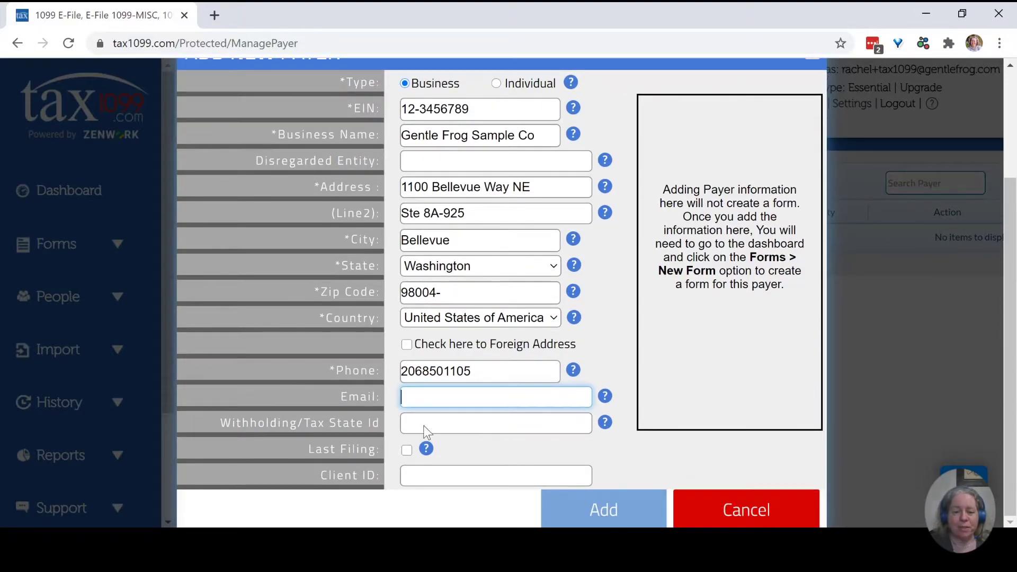
{"action": "left_click", "coordinate": [604, 509]}
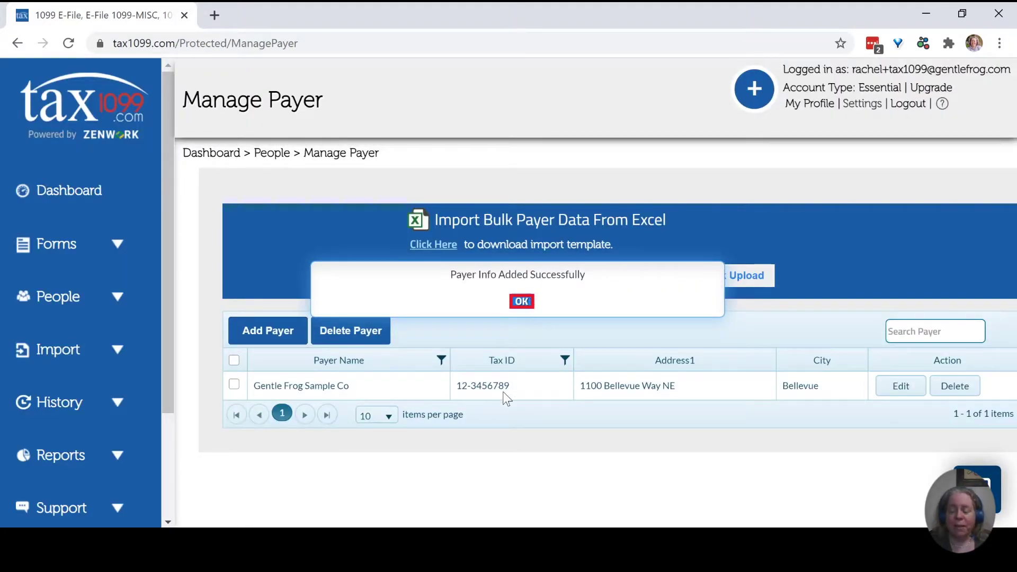
Dismiss the payer-added message and go to Manage Recipient for Gentle Frog Sample Co
{"action": "left_click", "coordinate": [520, 299]}
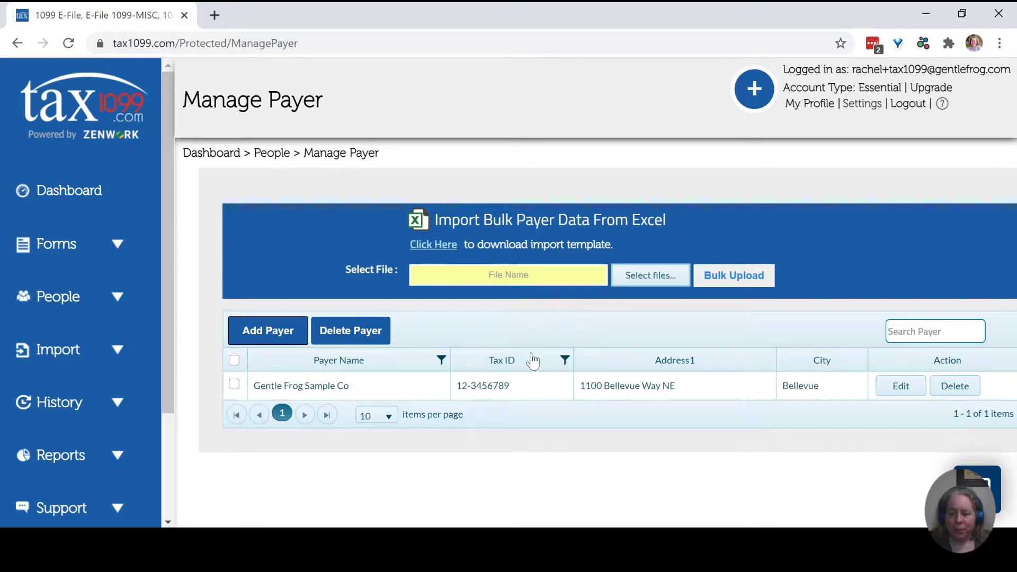
{"action": "left_click", "coordinate": [74, 312]}
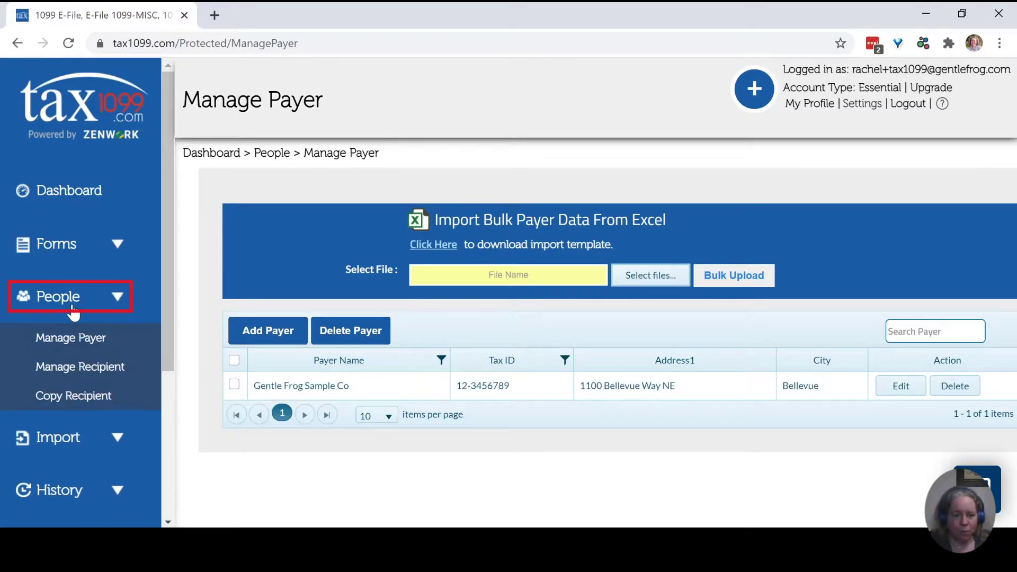
{"action": "left_click", "coordinate": [95, 372]}
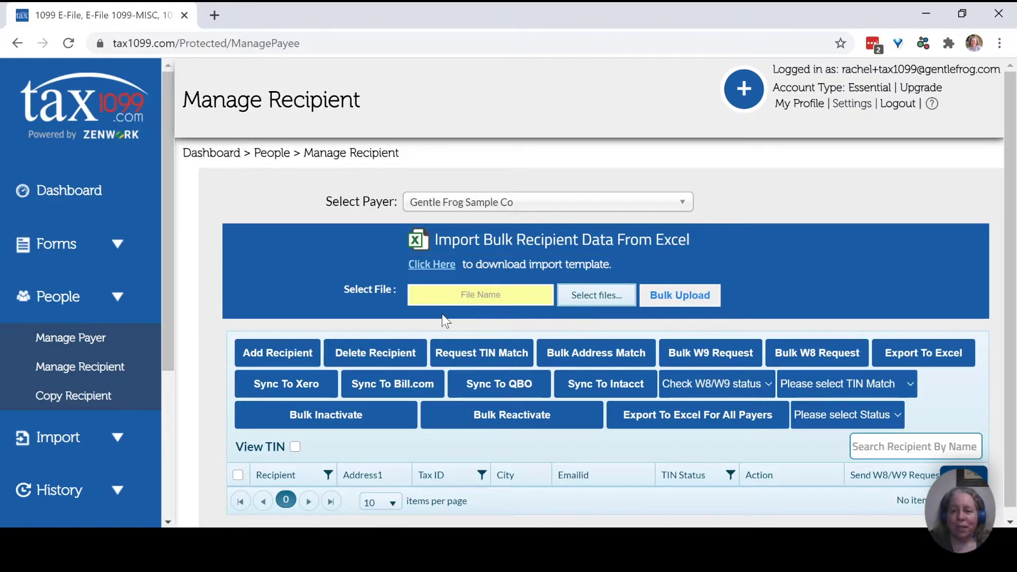
{"action": "scroll", "coordinate": [434, 324], "scroll_direction": "down", "scroll_amount": 1}
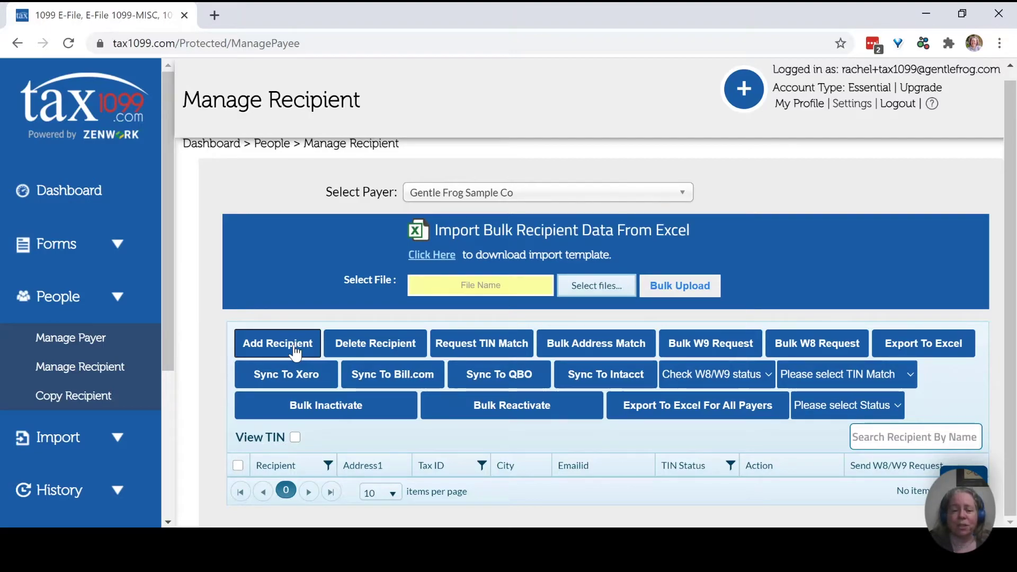
Add a new business recipient and enter its EIN
{"action": "left_click", "coordinate": [295, 352]}
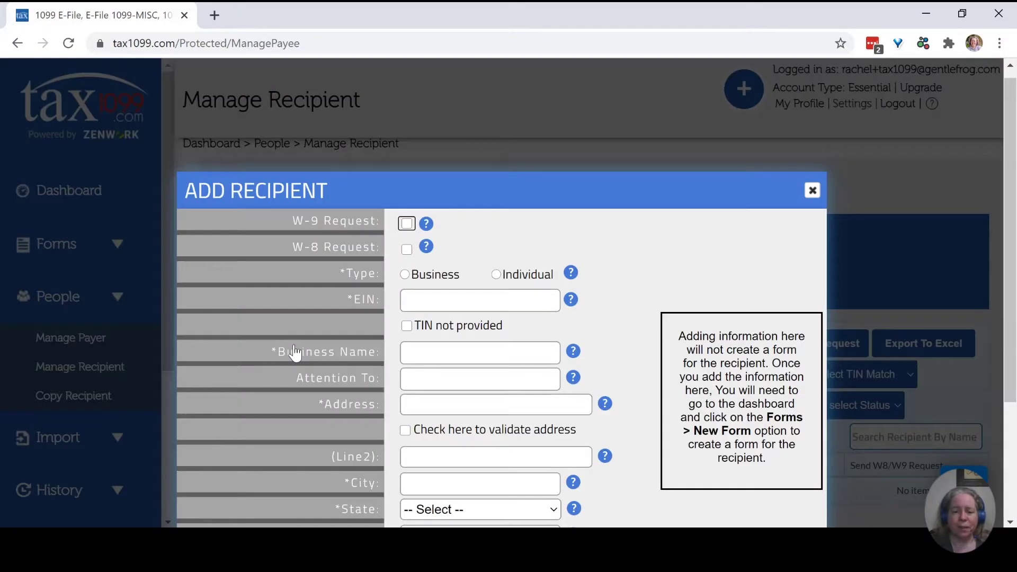
{"action": "left_click", "coordinate": [405, 274]}
{"action": "left_click", "coordinate": [420, 295]}
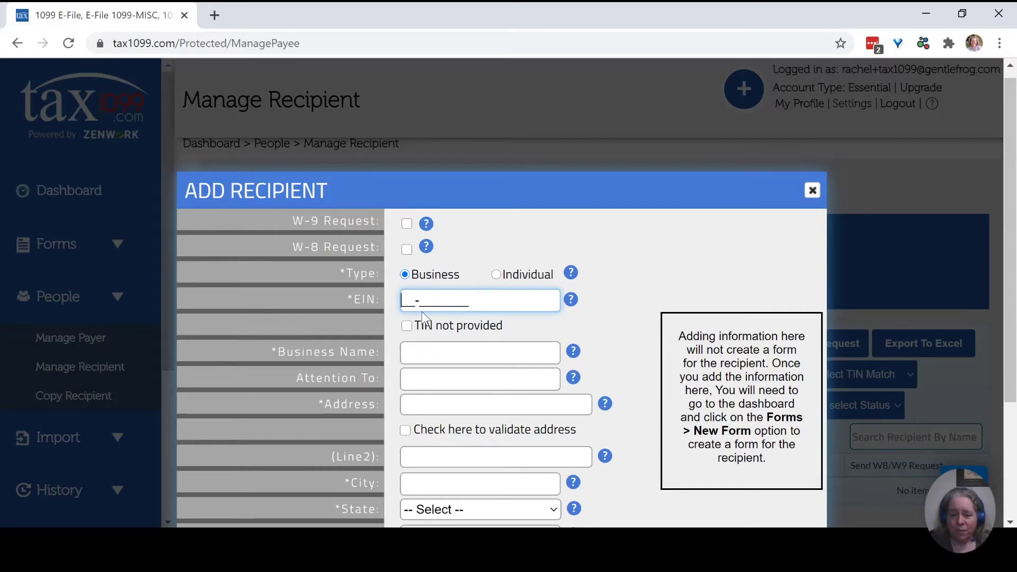
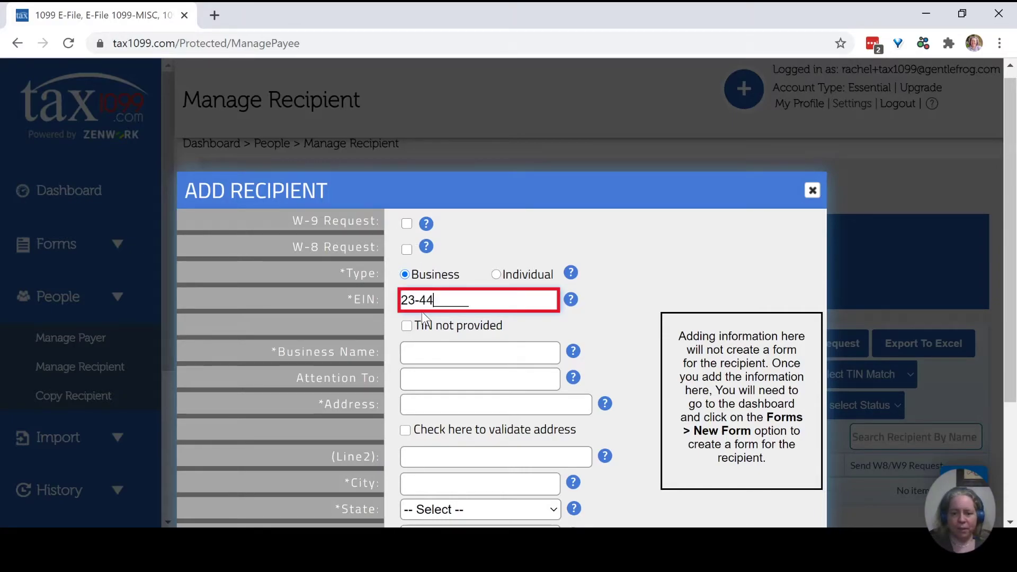
Enter Happy Co as the recipient's business name, followed by its street address
{"action": "left_click", "coordinate": [435, 350]}
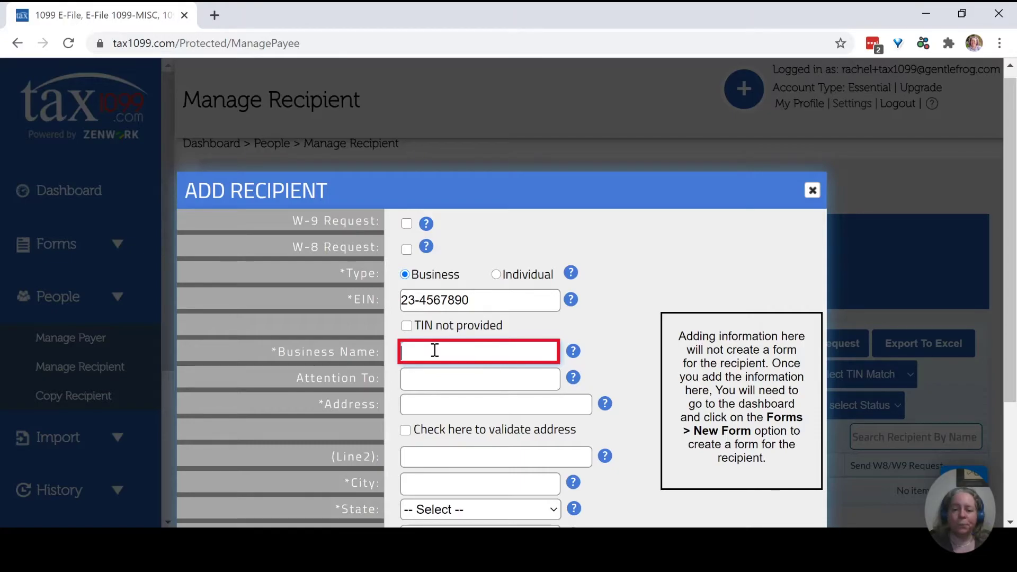
{"action": "type", "text": "Happy Co"}
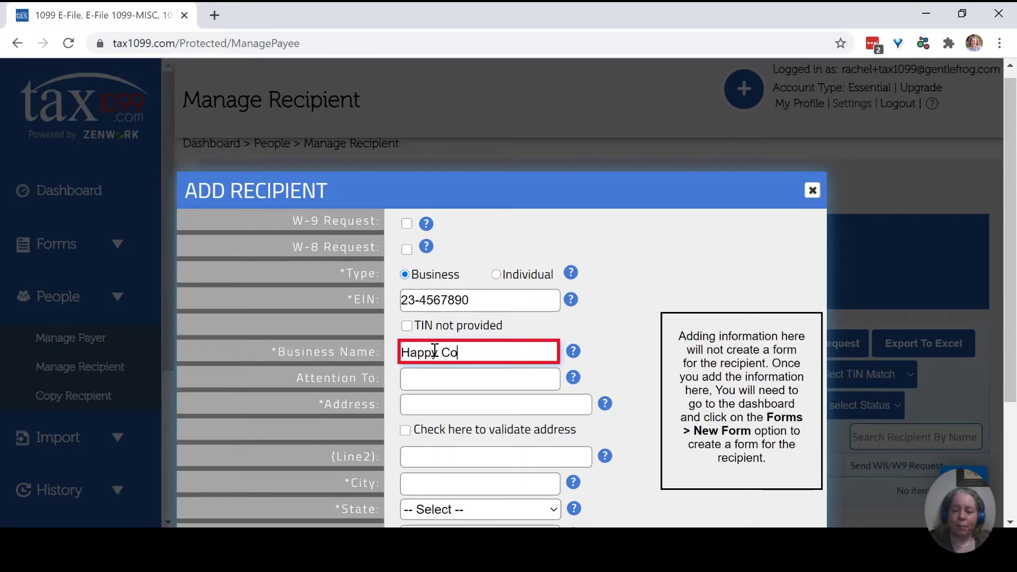
{"action": "left_click", "coordinate": [471, 405]}
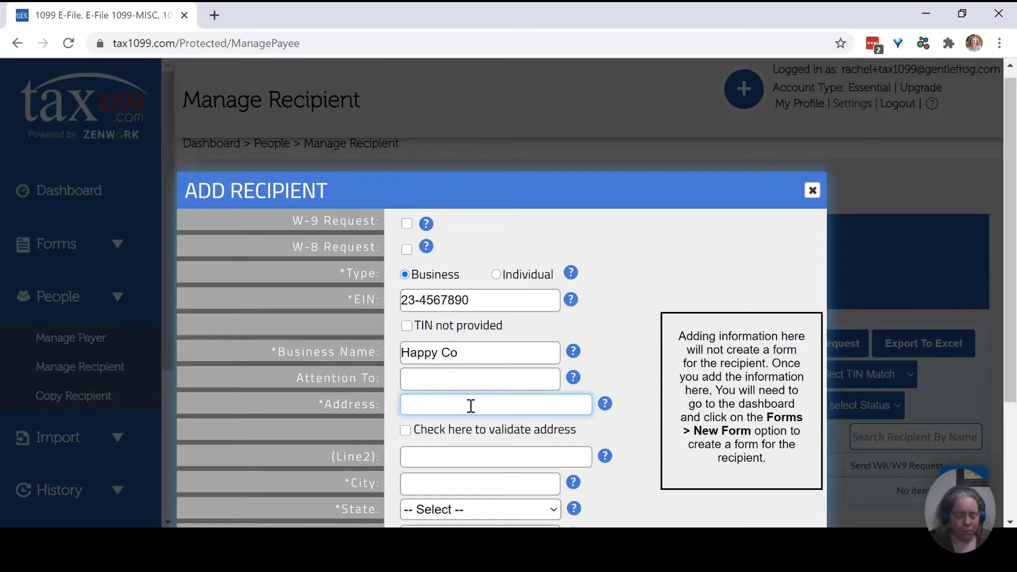
{"action": "type", "text": "123 Main "}
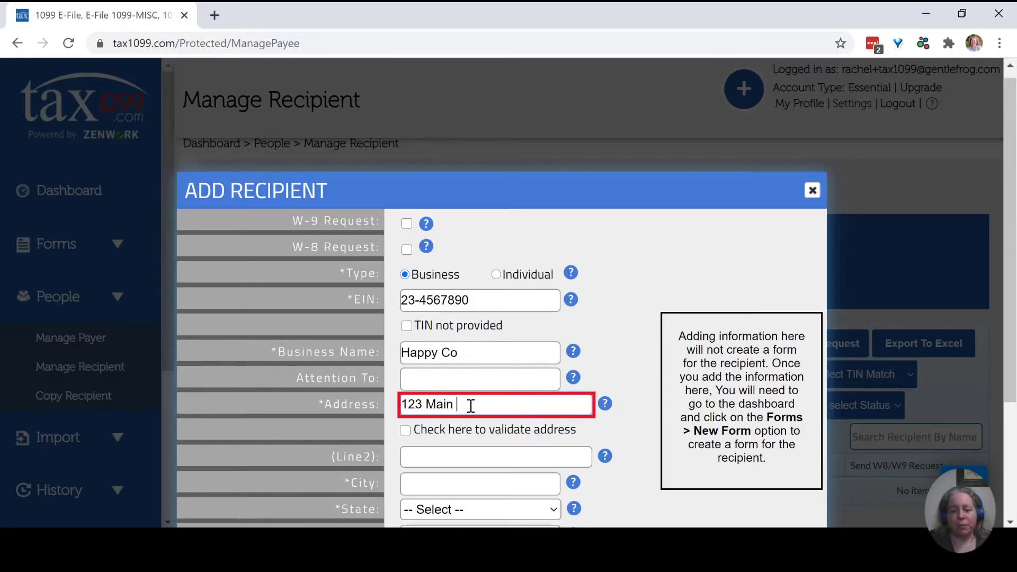
{"action": "type", "text": "Street"}
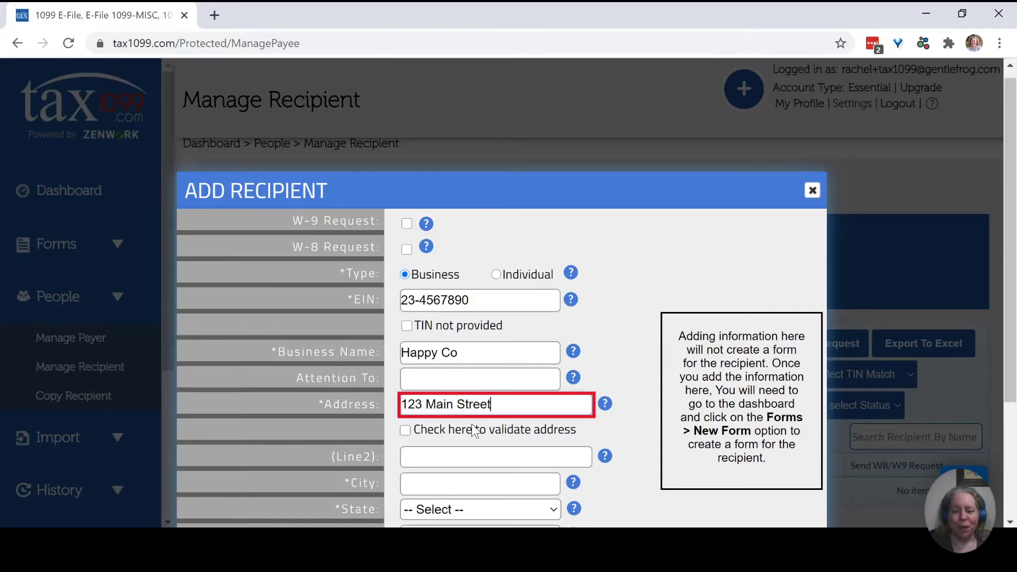
{"action": "scroll", "coordinate": [471, 422], "scroll_direction": "down", "scroll_amount": 1}
{"action": "left_click", "coordinate": [460, 415]}
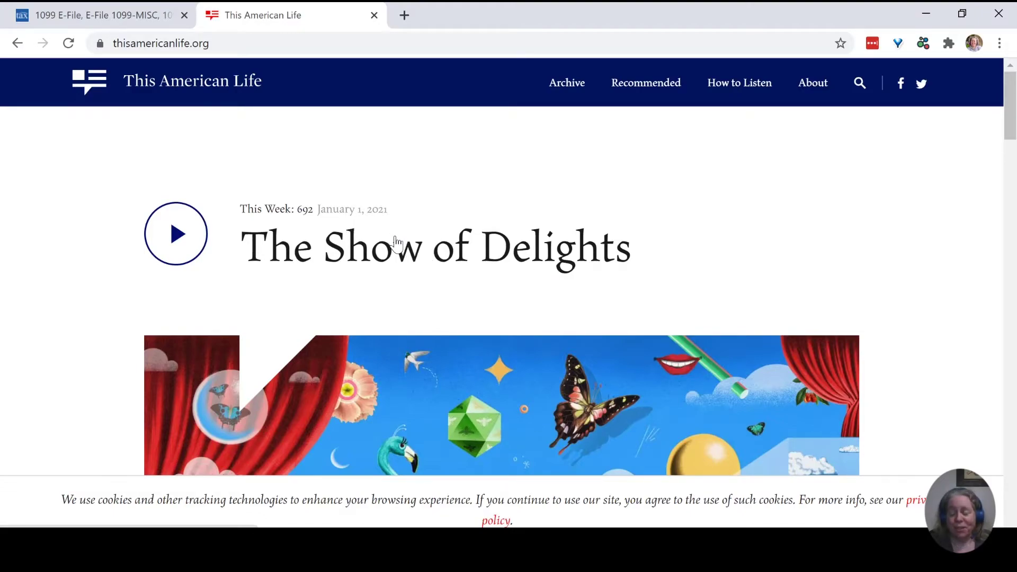
Close the extra tab and enter Happy Co's city Bellevue, state Washington and ZIP 98004
{"action": "key", "text": "ctrl+w"}
{"action": "left_click", "coordinate": [465, 406]}
{"action": "type", "text": "Bellevue"}
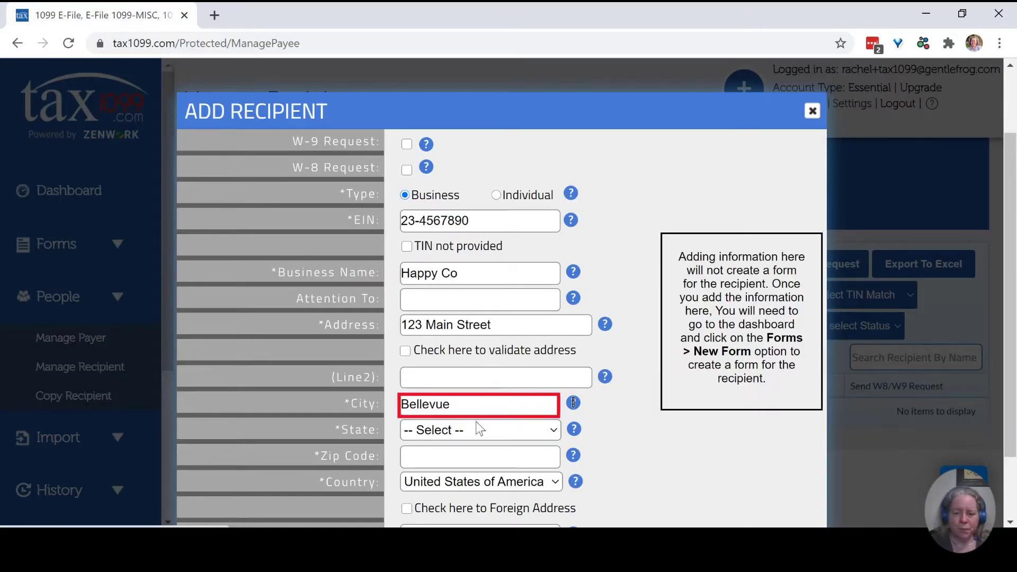
{"action": "left_click", "coordinate": [478, 427]}
{"action": "key", "text": "w"}
{"action": "left_click", "coordinate": [444, 451]}
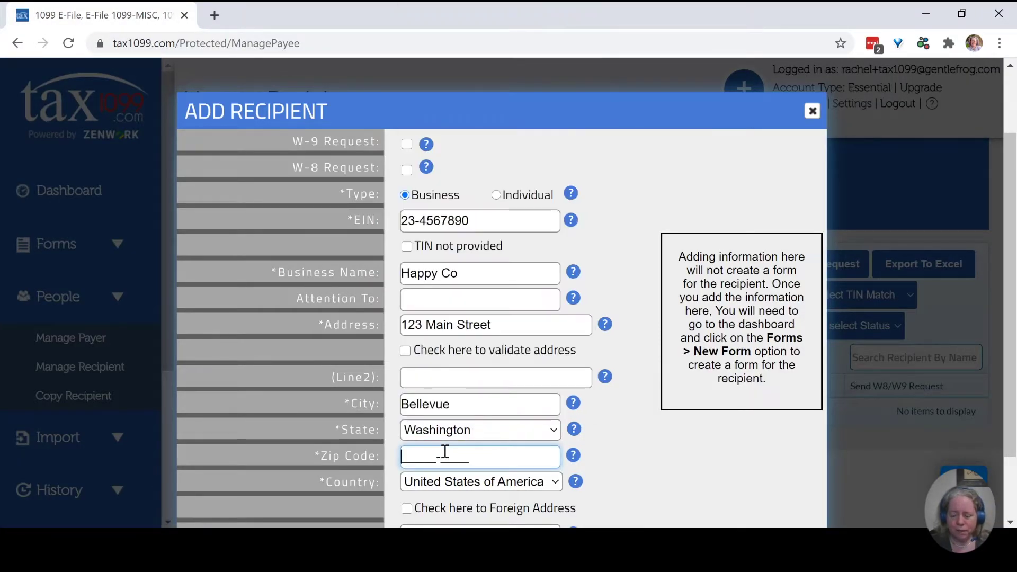
{"action": "type", "text": "98004"}
Add Happy Co as a recipient and dismiss the success confirmation
{"action": "scroll", "coordinate": [444, 452], "scroll_direction": "down", "scroll_amount": 2}
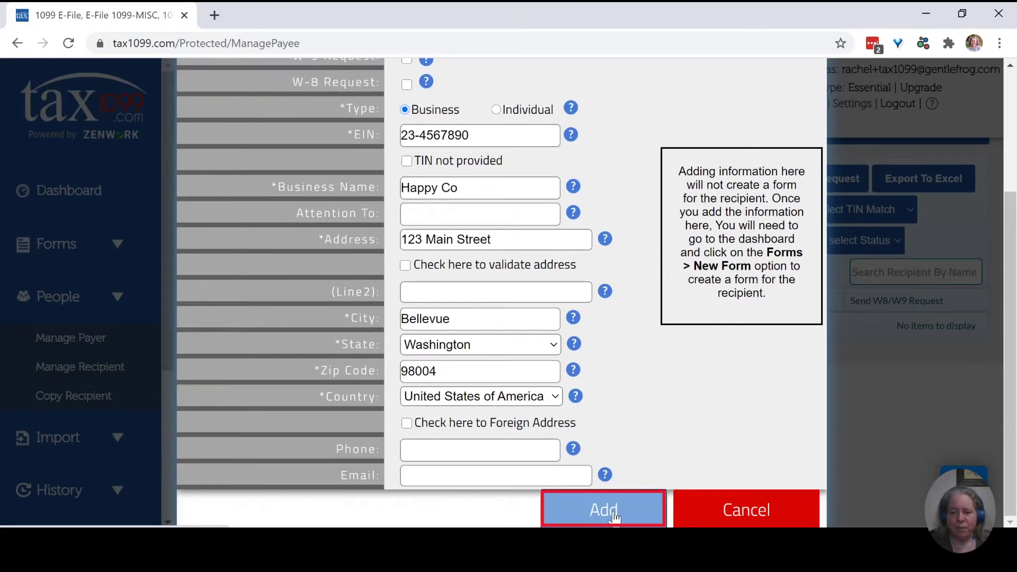
{"action": "left_click", "coordinate": [611, 515]}
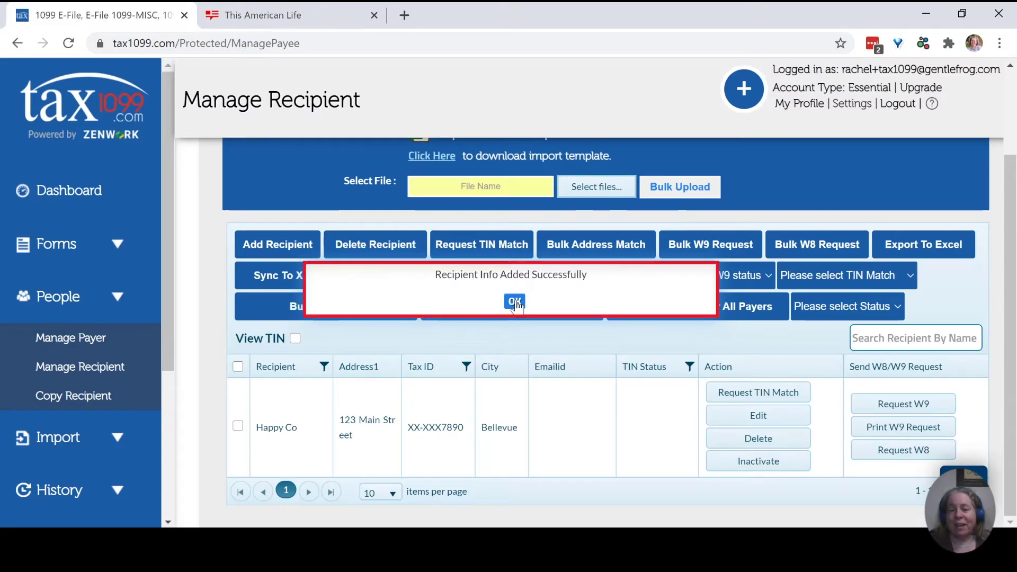
{"action": "left_click", "coordinate": [514, 302]}
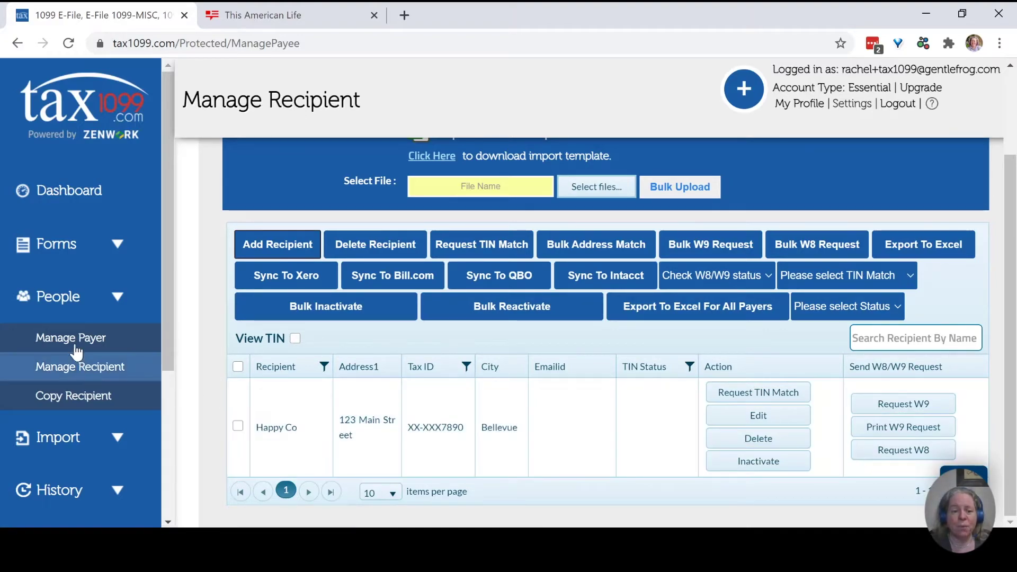
{"action": "scroll", "coordinate": [222, 353], "scroll_direction": "up", "scroll_amount": 3}
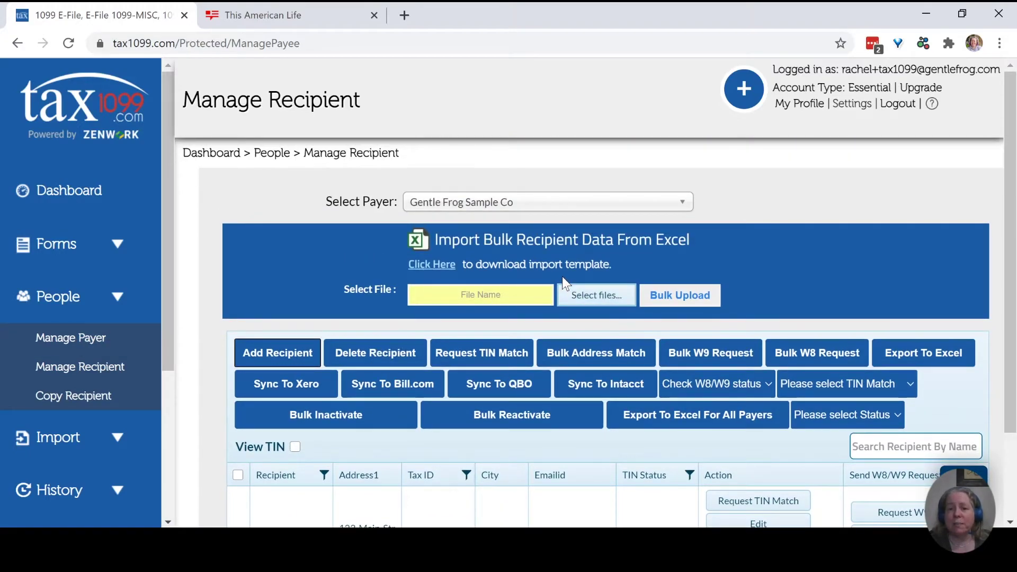
{"action": "left_click", "coordinate": [595, 212]}
{"action": "left_click", "coordinate": [594, 212]}
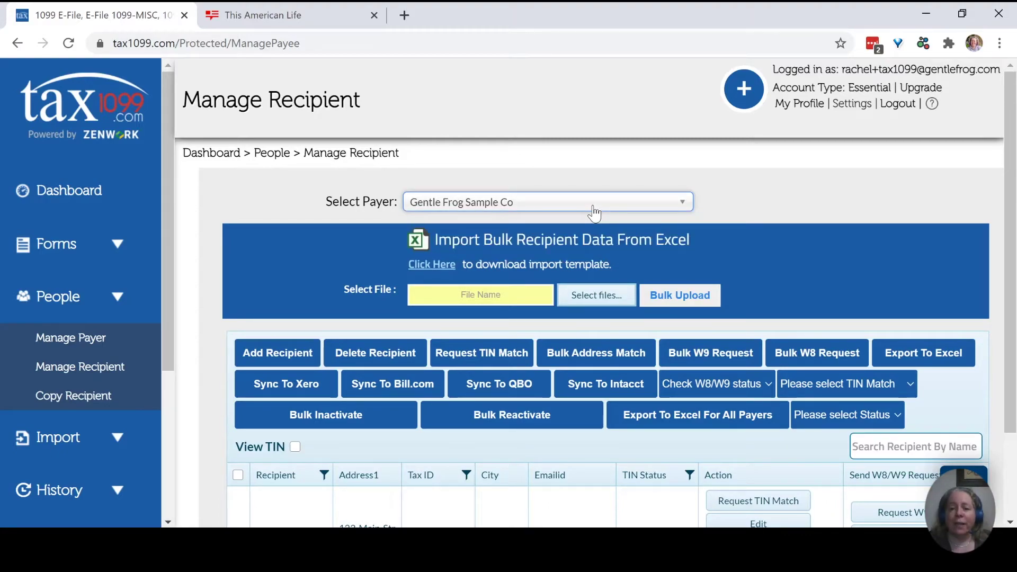
{"action": "left_click", "coordinate": [595, 213]}
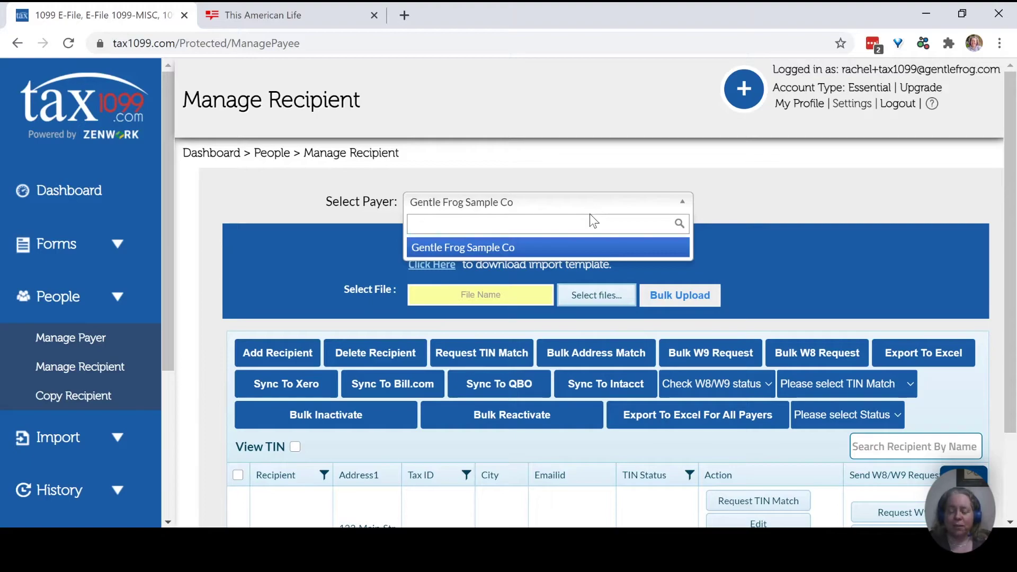
{"action": "scroll", "coordinate": [638, 385], "scroll_direction": "down", "scroll_amount": 2}
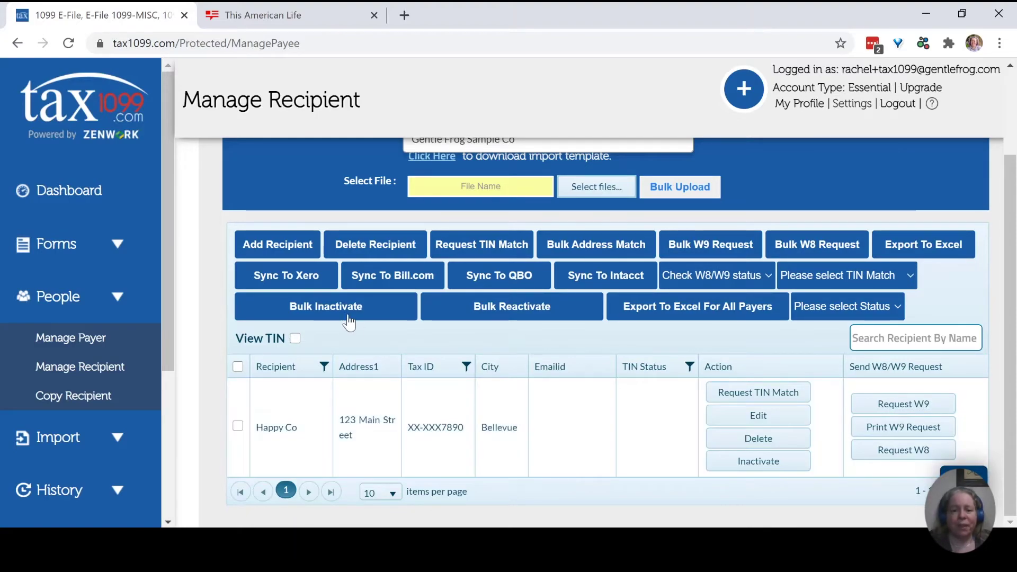
Start a new 2020 1099-NEC form from the Forms menu
{"action": "left_click", "coordinate": [81, 246]}
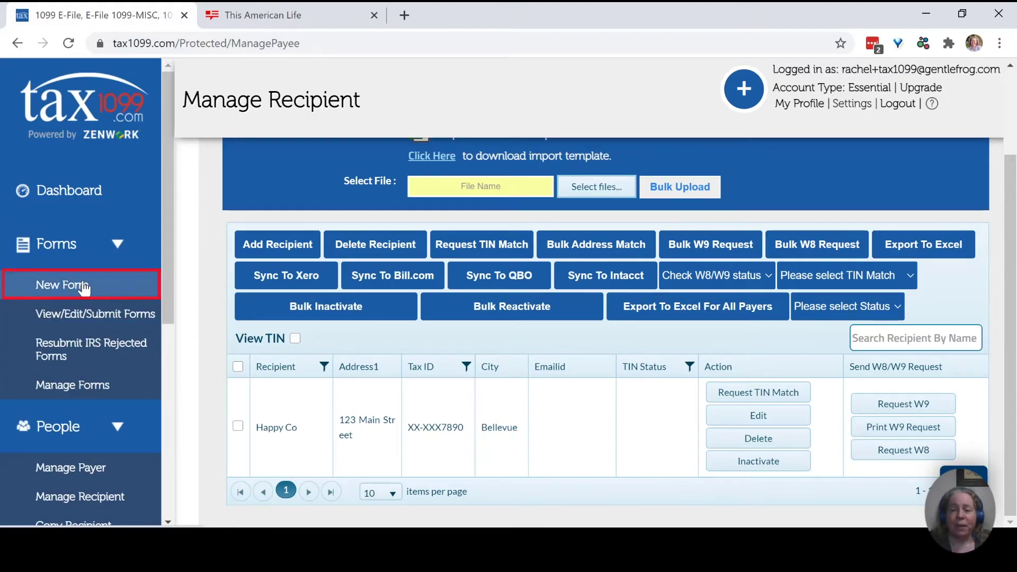
{"action": "left_click", "coordinate": [84, 286]}
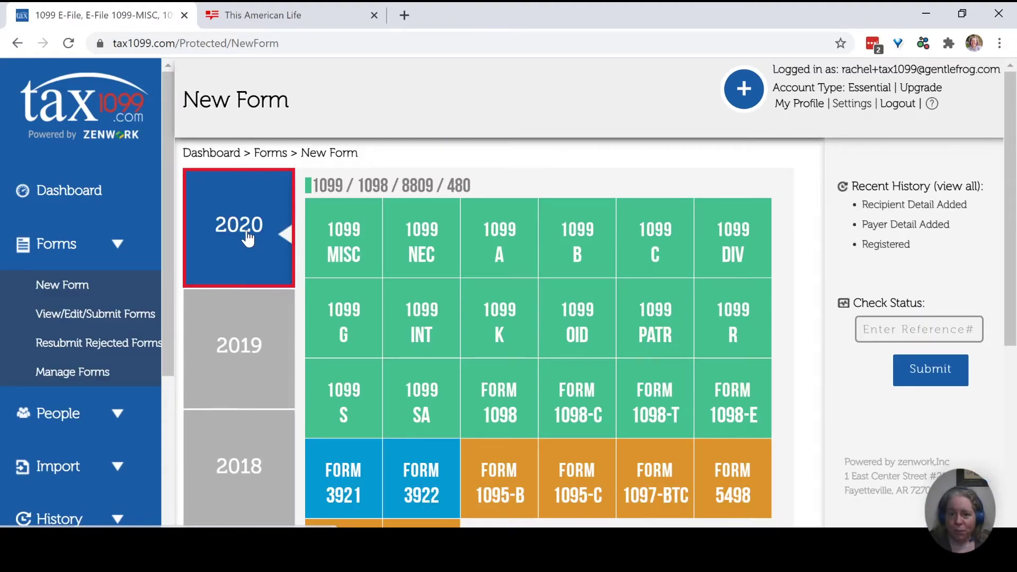
{"action": "left_click", "coordinate": [430, 266]}
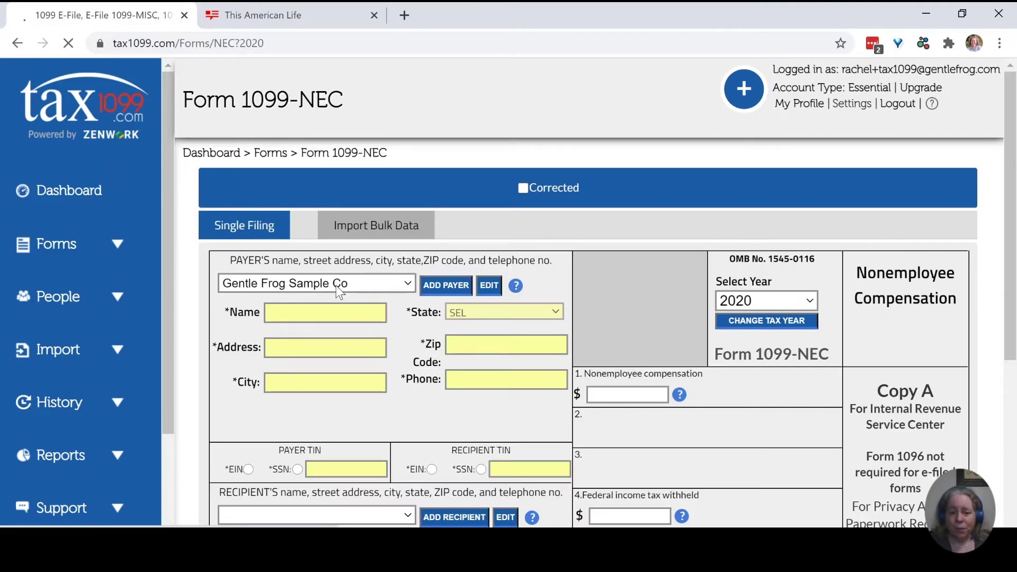
Choose Gentle Frog Sample Co as payer and review the prefilled Happy Co details
{"action": "left_click", "coordinate": [336, 285]}
{"action": "left_click", "coordinate": [318, 326]}
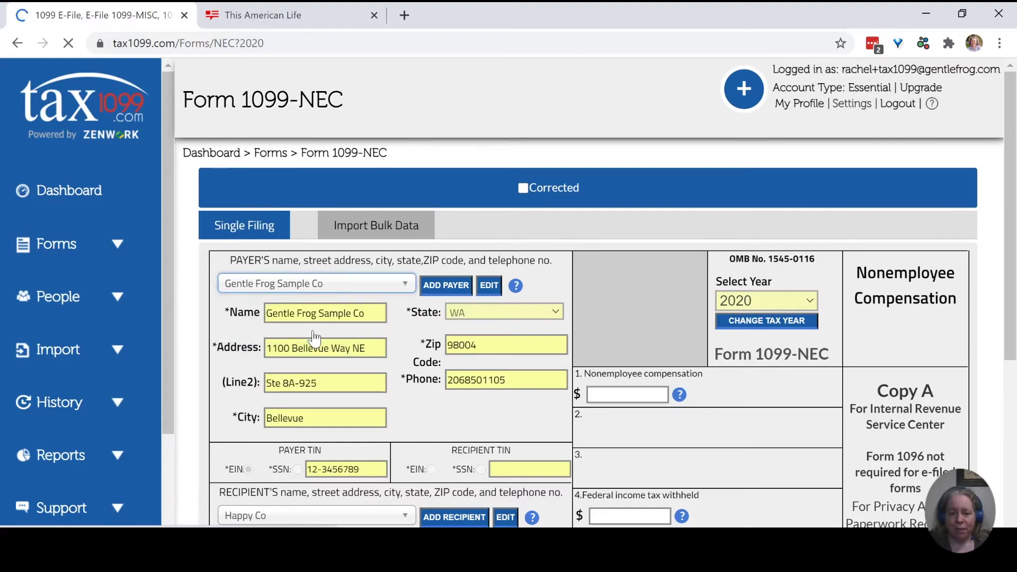
{"action": "scroll", "coordinate": [348, 320], "scroll_direction": "down", "scroll_amount": 1}
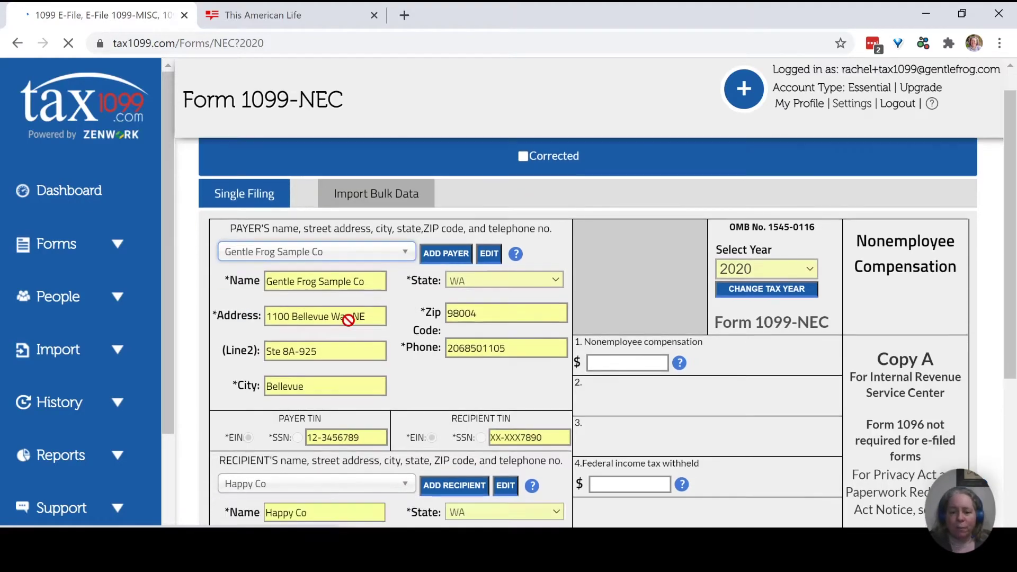
{"action": "scroll", "coordinate": [347, 318], "scroll_direction": "down", "scroll_amount": 4}
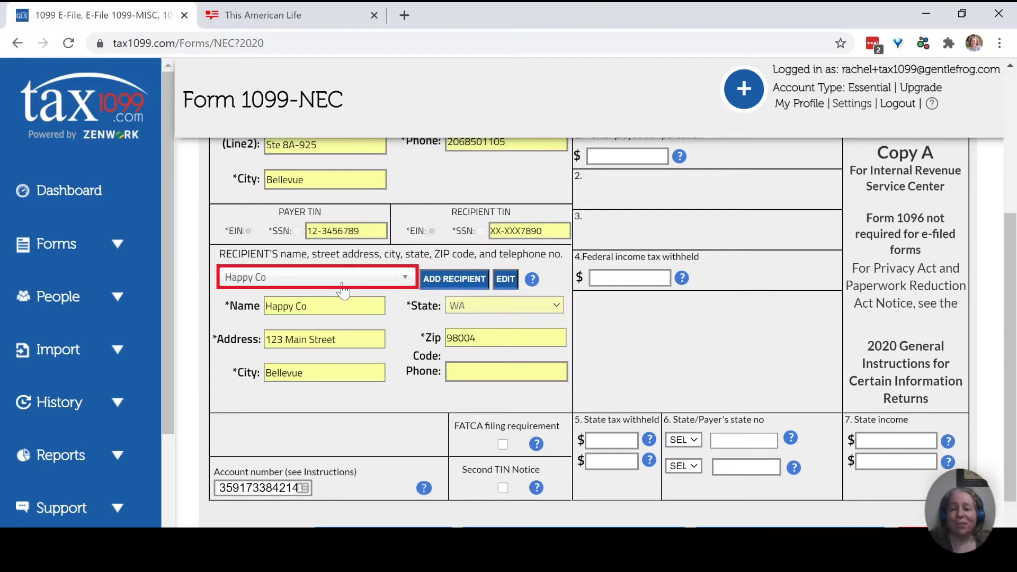
{"action": "scroll", "coordinate": [343, 290], "scroll_direction": "up", "scroll_amount": 3}
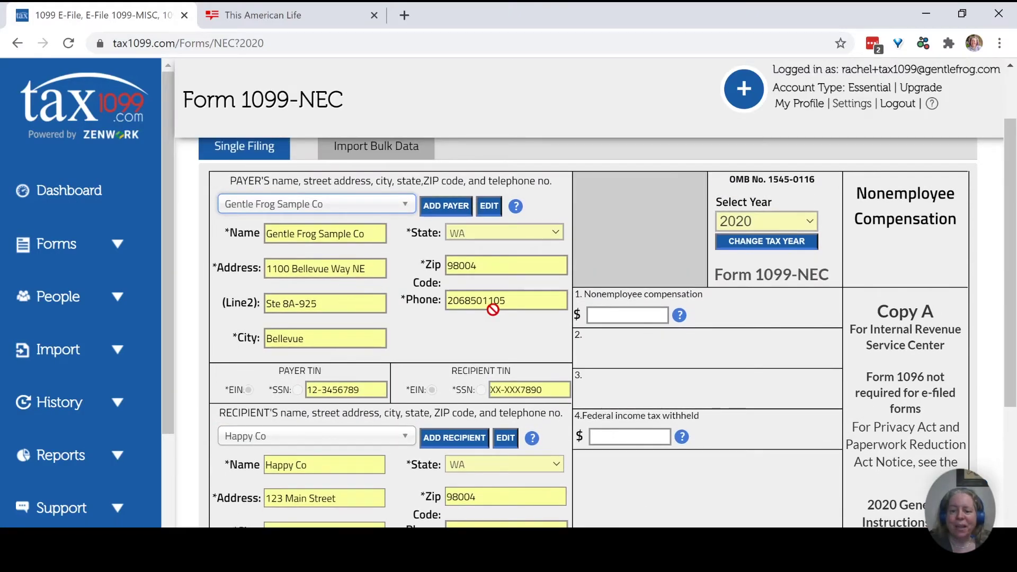
Enter 10,000.00 nonemployee compensation in box 1 and 0 federal tax withheld in box 4
{"action": "left_click", "coordinate": [606, 317]}
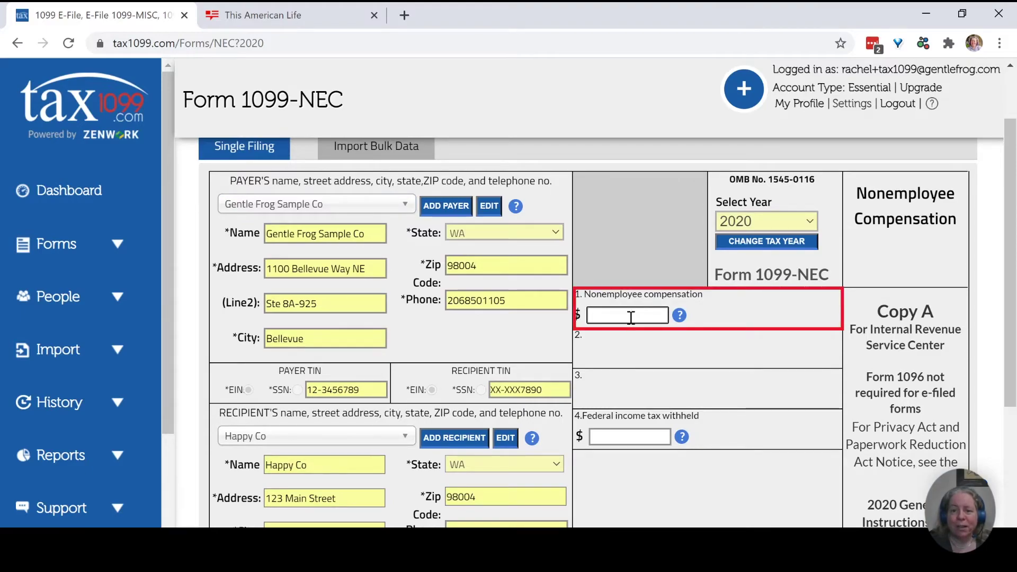
{"action": "type", "text": "10000.00"}
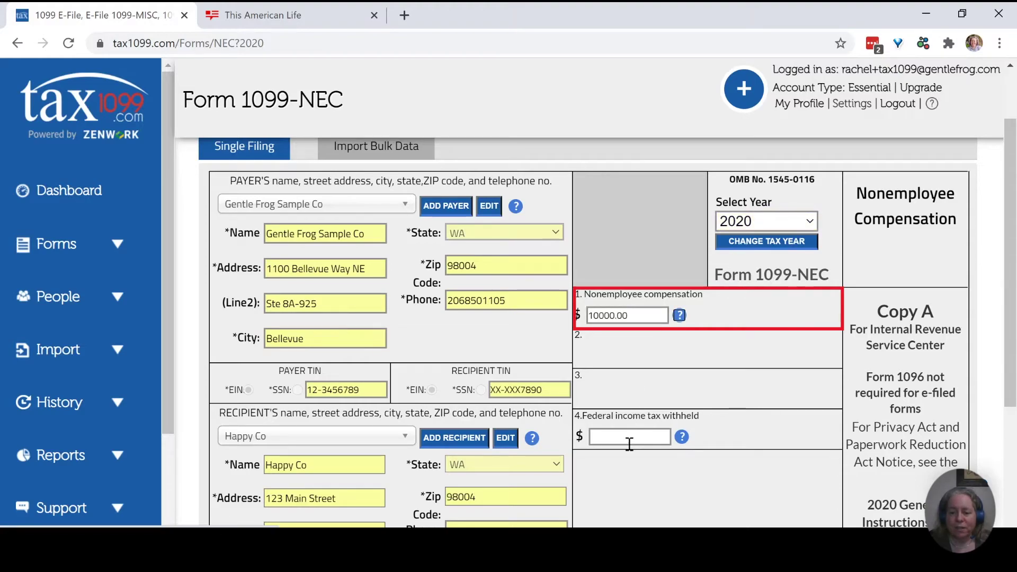
{"action": "left_click", "coordinate": [627, 437]}
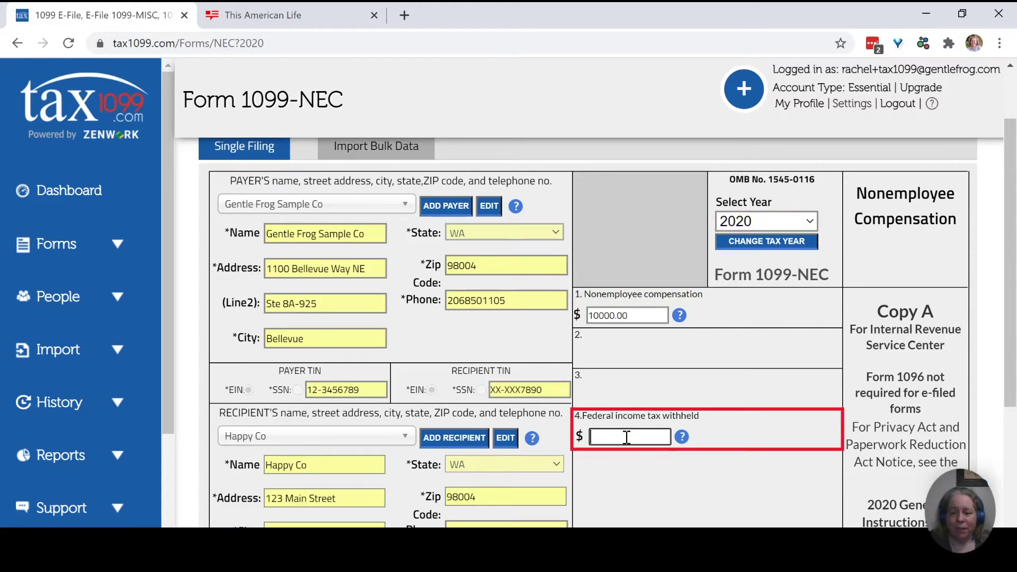
{"action": "type", "text": "0"}
{"action": "key", "text": "Tab"}
{"action": "scroll", "coordinate": [659, 449], "scroll_direction": "down", "scroll_amount": 3}
{"action": "scroll", "coordinate": [660, 454], "scroll_direction": "down", "scroll_amount": 1}
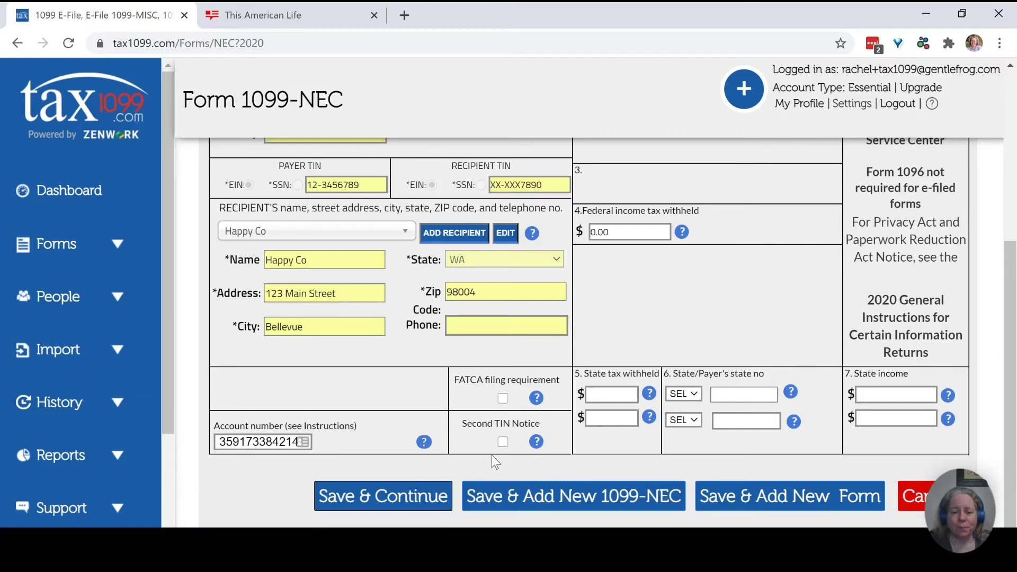
Save the 1099-NEC and dismiss the IRS FIRE maintenance notice to reach the forms list
{"action": "left_click", "coordinate": [409, 484]}
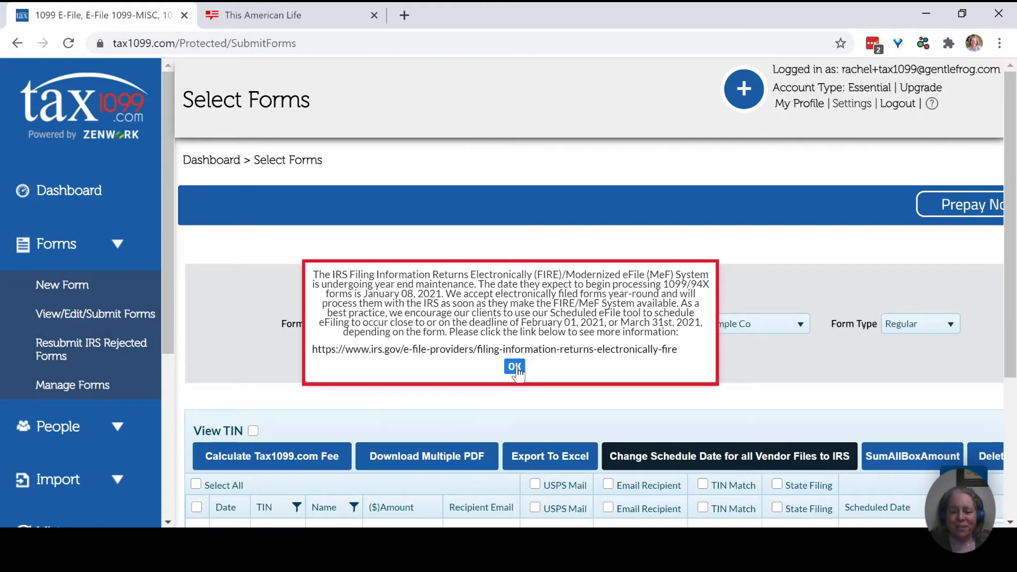
{"action": "left_click", "coordinate": [515, 367]}
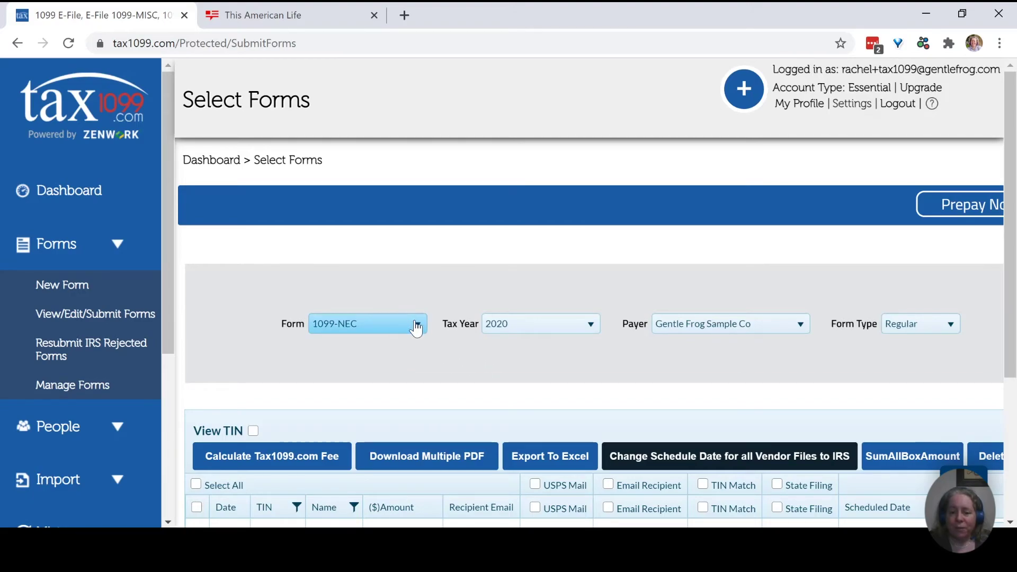
{"action": "scroll", "coordinate": [415, 328], "scroll_direction": "down", "scroll_amount": 2}
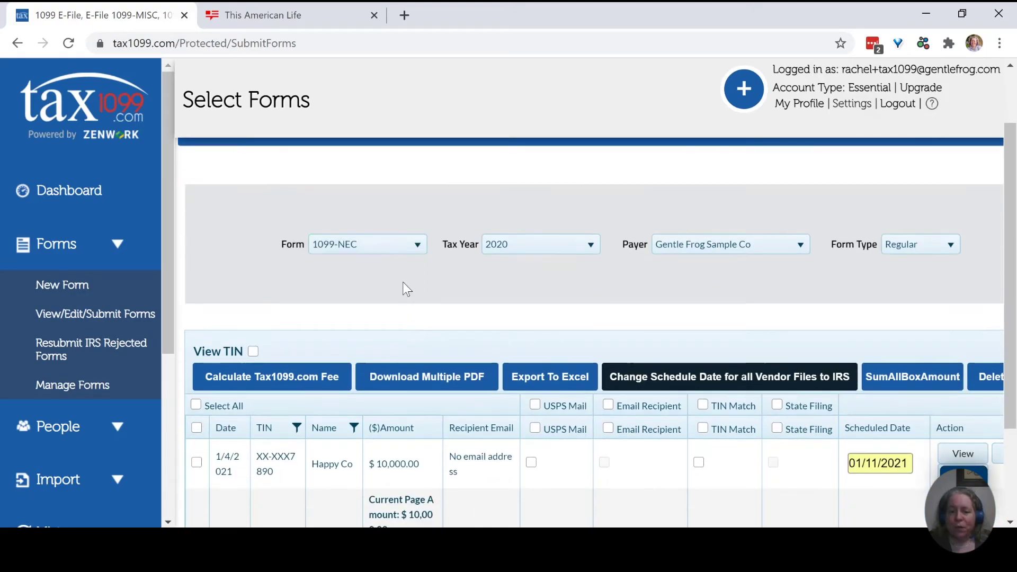
Filter the Select Forms list to 1099-NEC, tax year 2020 and payer Gentle Frog Sample Co
{"action": "left_click", "coordinate": [404, 252]}
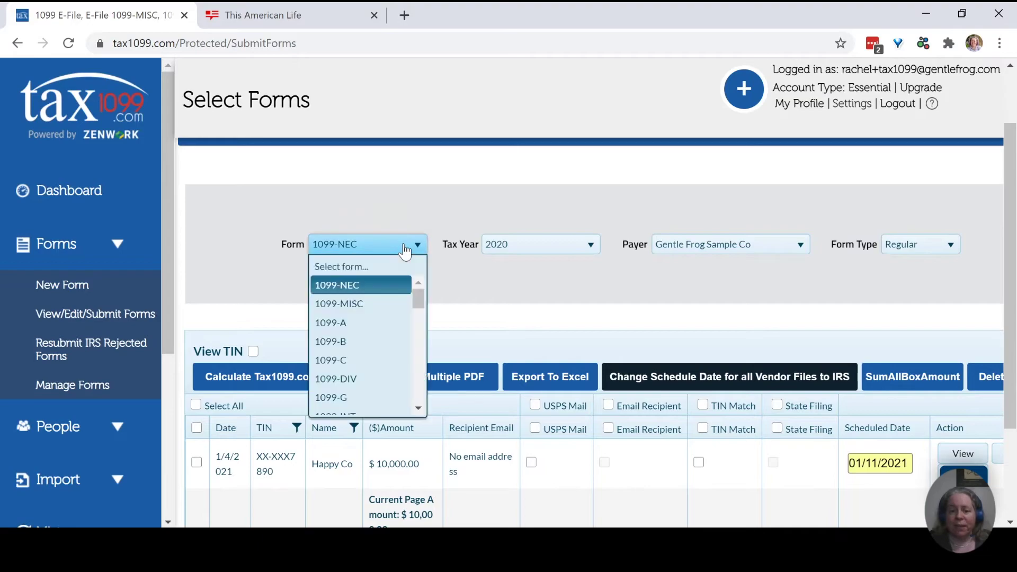
{"action": "left_click", "coordinate": [369, 308]}
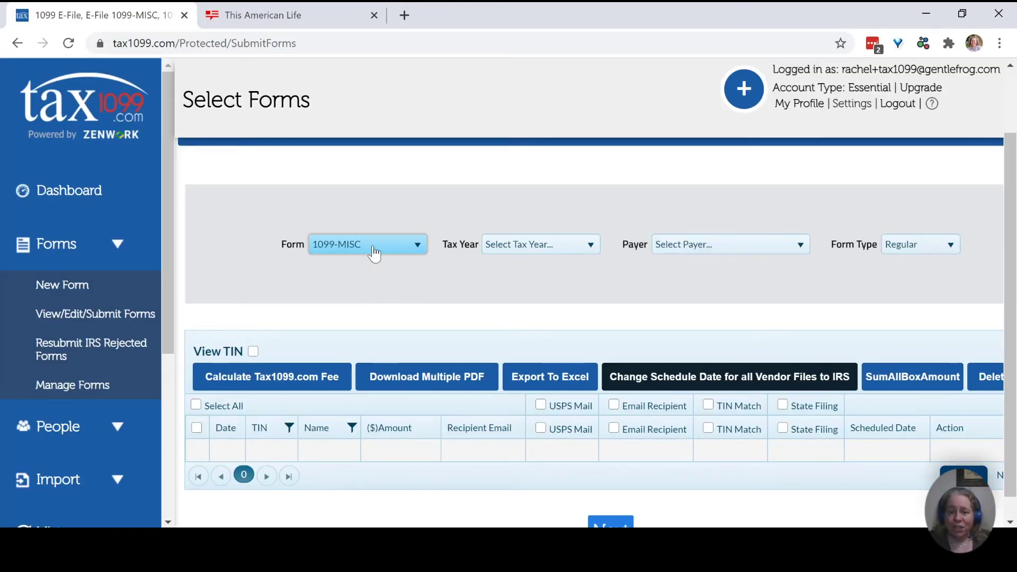
{"action": "left_click", "coordinate": [396, 246]}
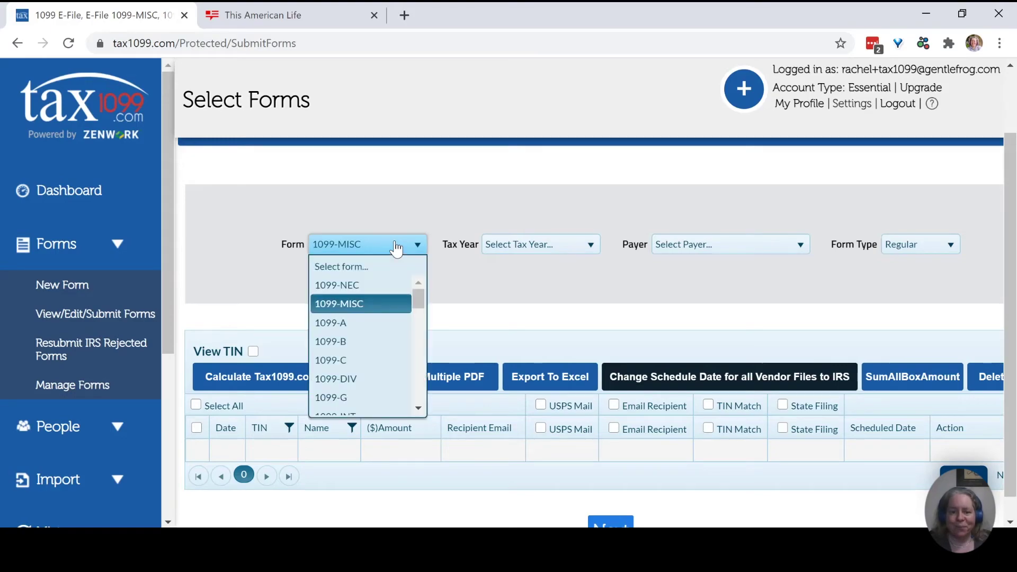
{"action": "left_click", "coordinate": [359, 284]}
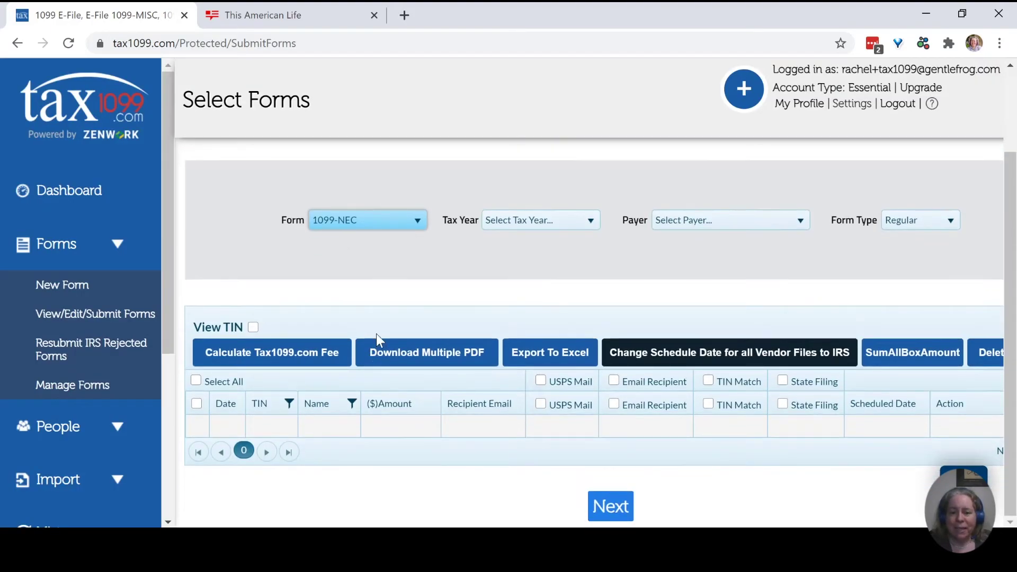
{"action": "left_click", "coordinate": [512, 221]}
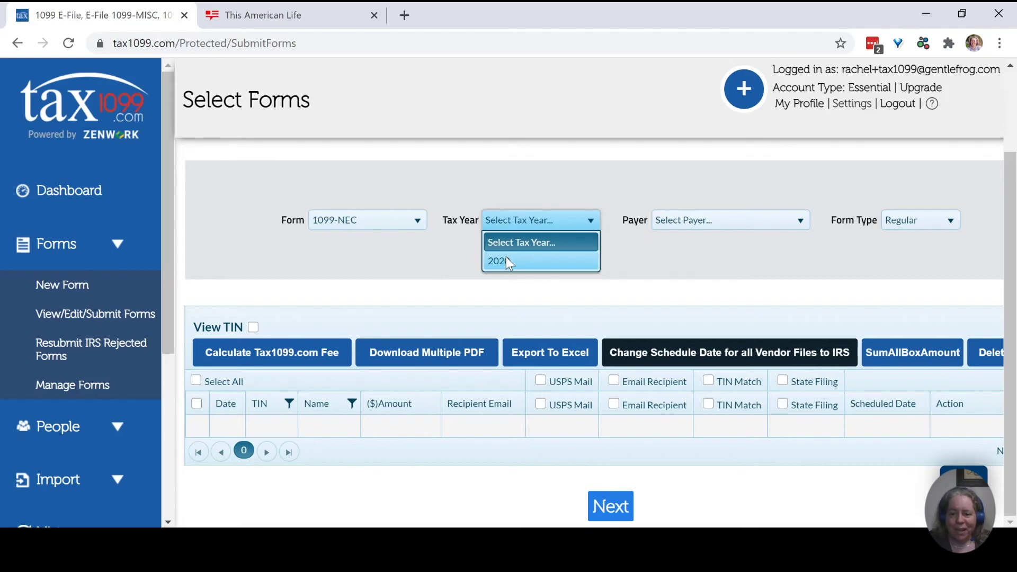
{"action": "left_click", "coordinate": [507, 257]}
{"action": "left_click", "coordinate": [688, 221]}
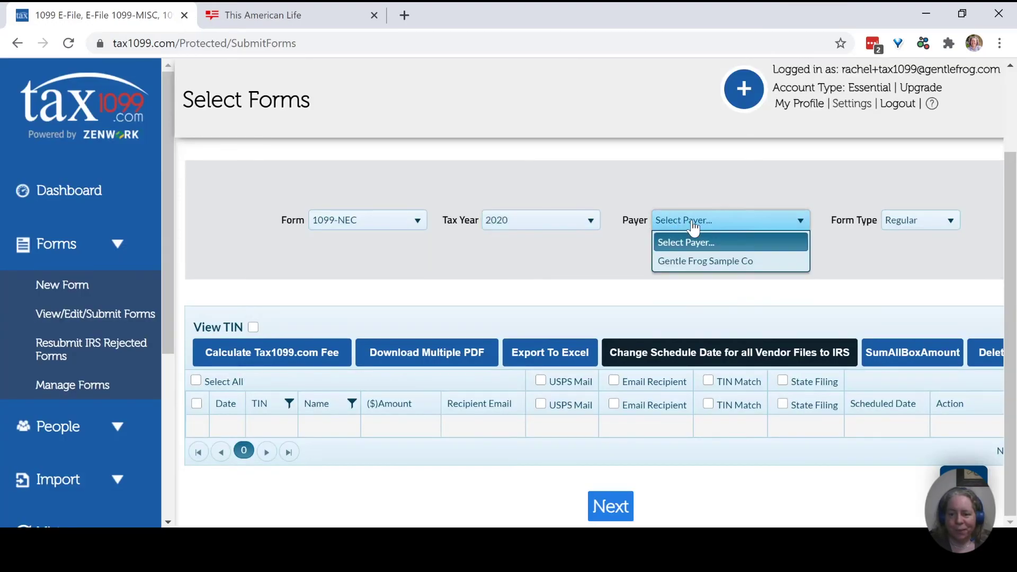
{"action": "left_click", "coordinate": [696, 263]}
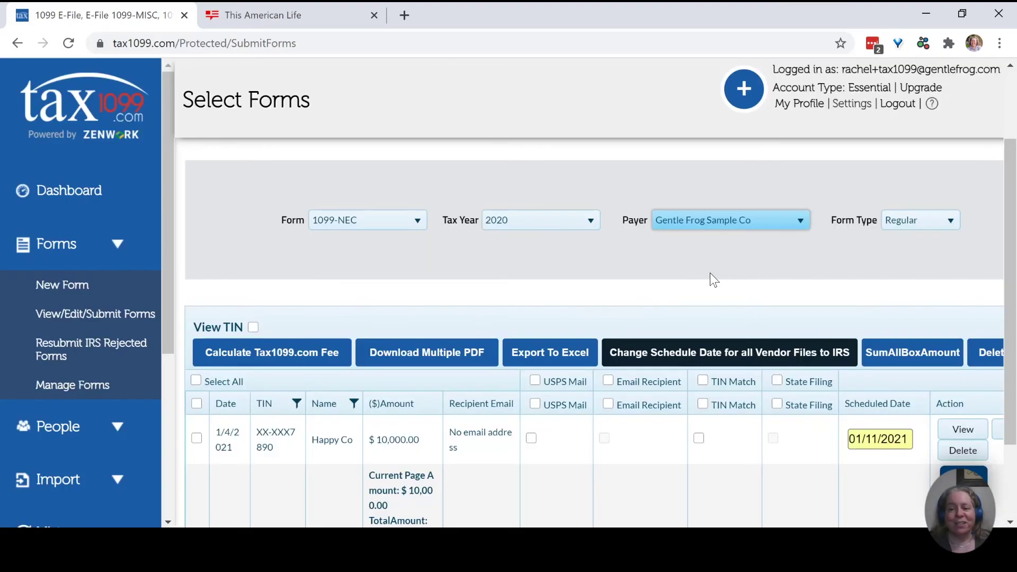
{"action": "scroll", "coordinate": [631, 328], "scroll_direction": "down", "scroll_amount": 1}
{"action": "scroll", "coordinate": [631, 328], "scroll_direction": "down", "scroll_amount": 2}
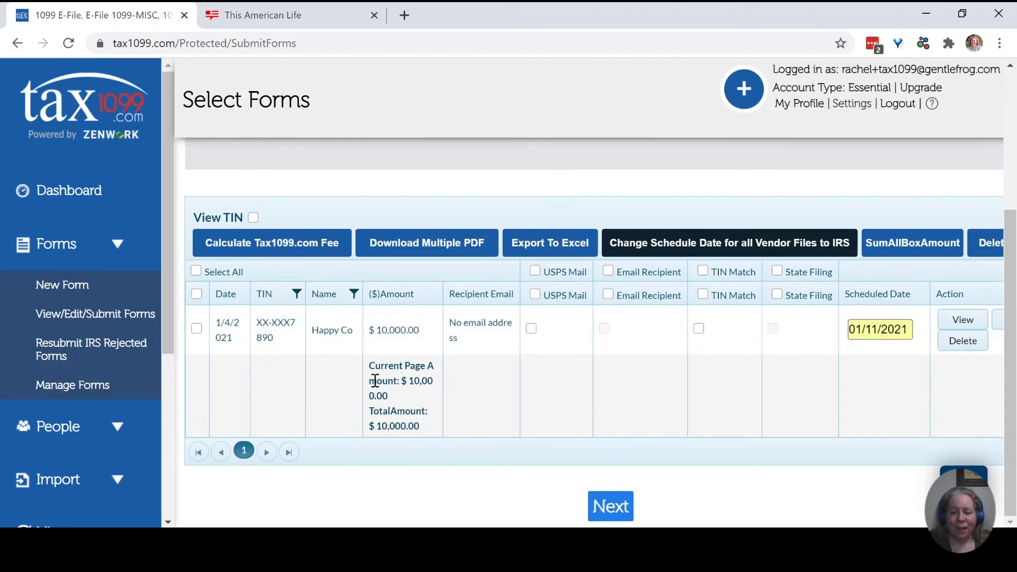
Submit the Happy Co 1099-NEC for USPS mailing, confirming the scheduled date and verified data
{"action": "left_click", "coordinate": [197, 330]}
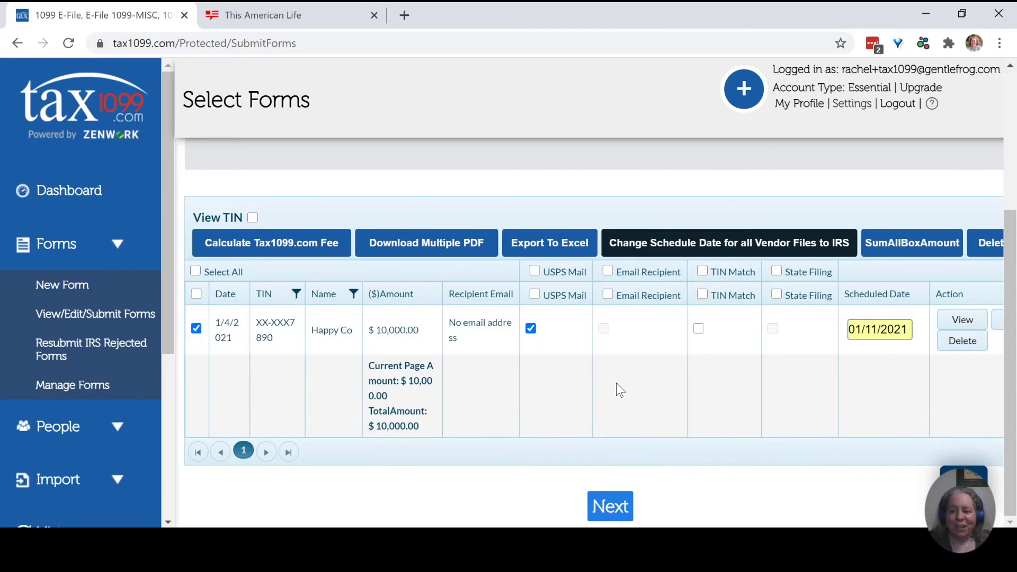
{"action": "left_click", "coordinate": [609, 507]}
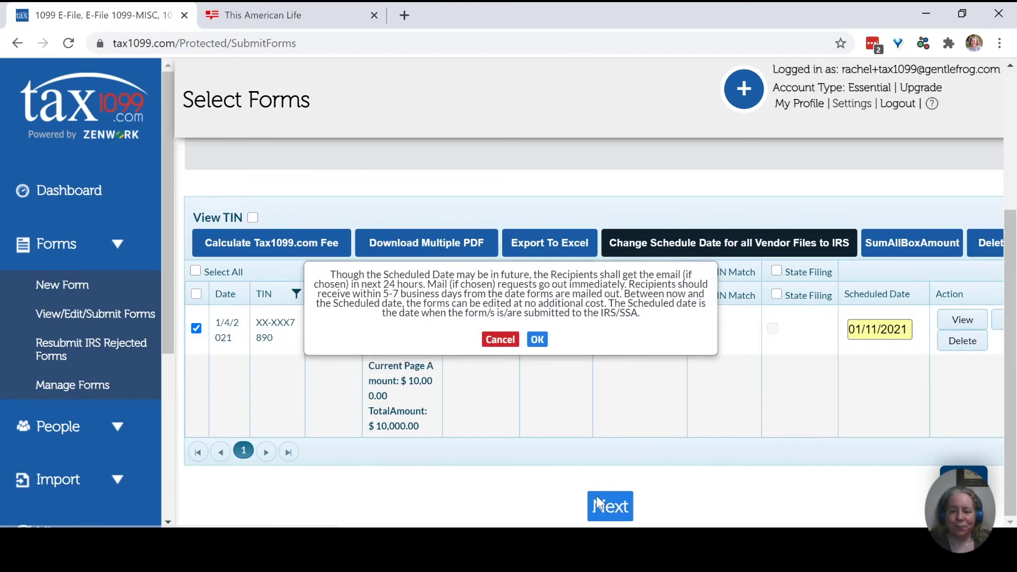
{"action": "left_click", "coordinate": [538, 339]}
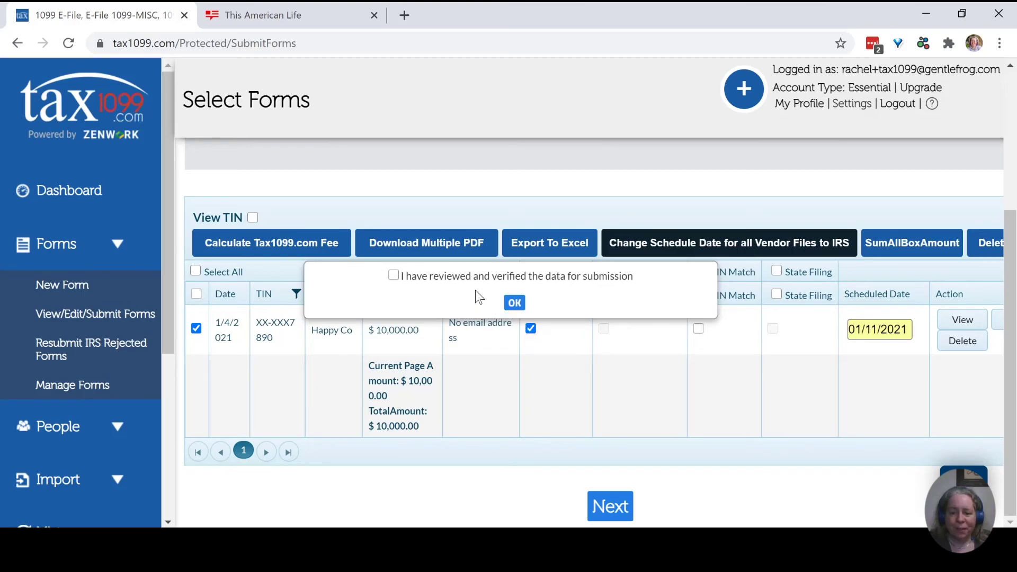
{"action": "left_click", "coordinate": [426, 279]}
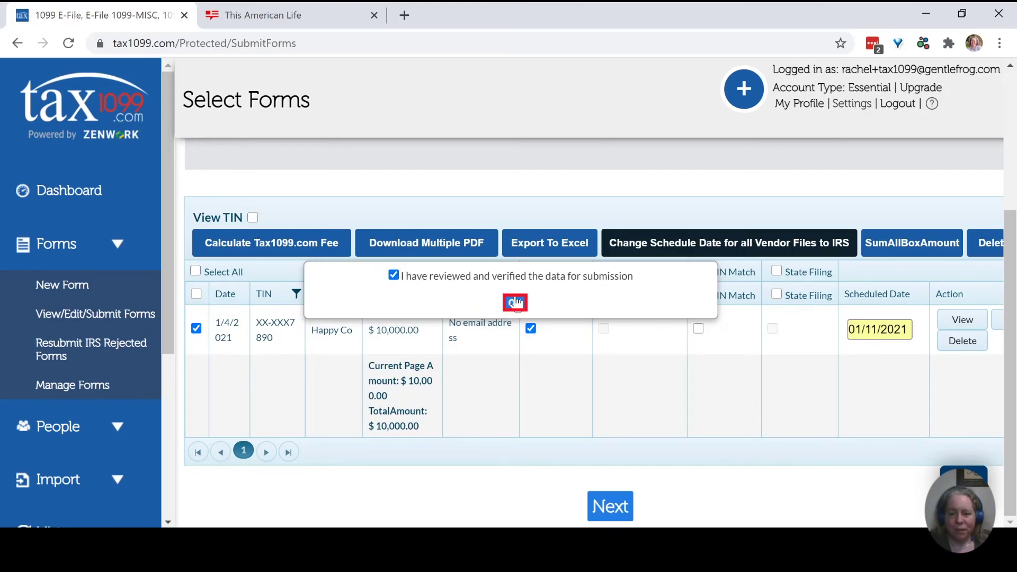
{"action": "left_click", "coordinate": [516, 304]}
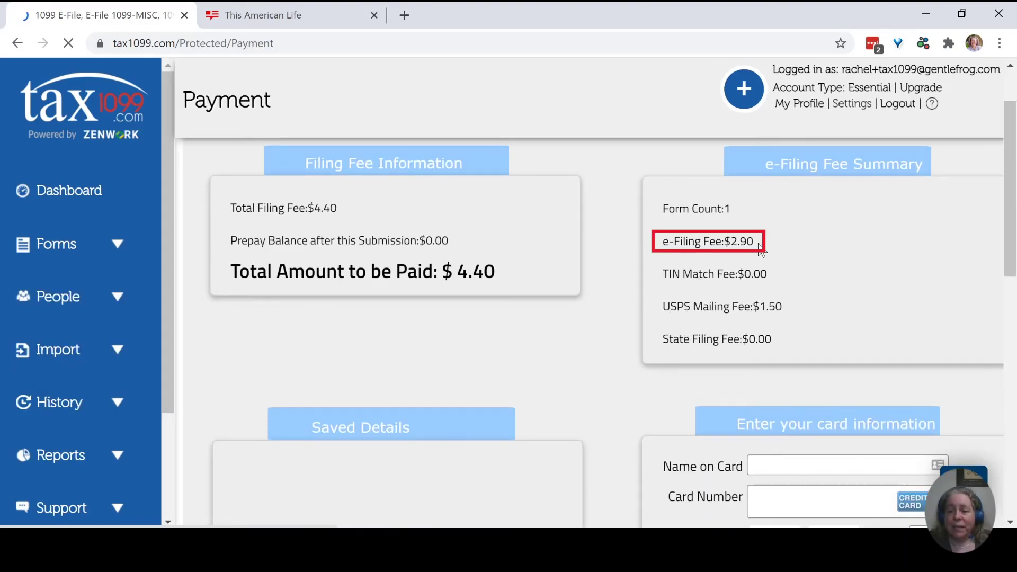
Highlight the $2.90 e-filing fee, $1.50 USPS fee and $4.40 total, then browse the billing fields
{"action": "left_click_drag", "start_coordinate": [754, 242], "coordinate": [726, 244]}
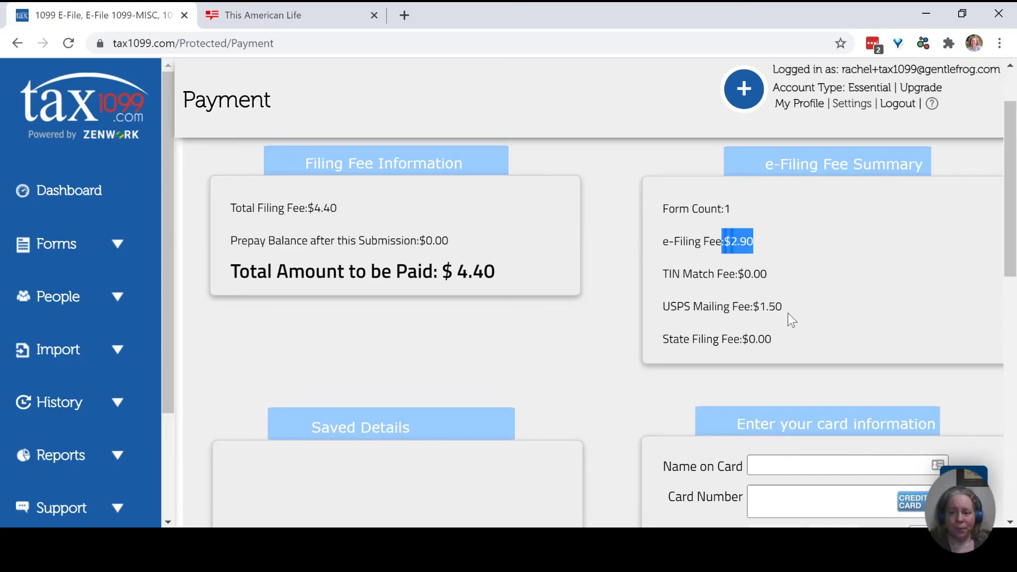
{"action": "left_click_drag", "start_coordinate": [787, 313], "coordinate": [753, 312]}
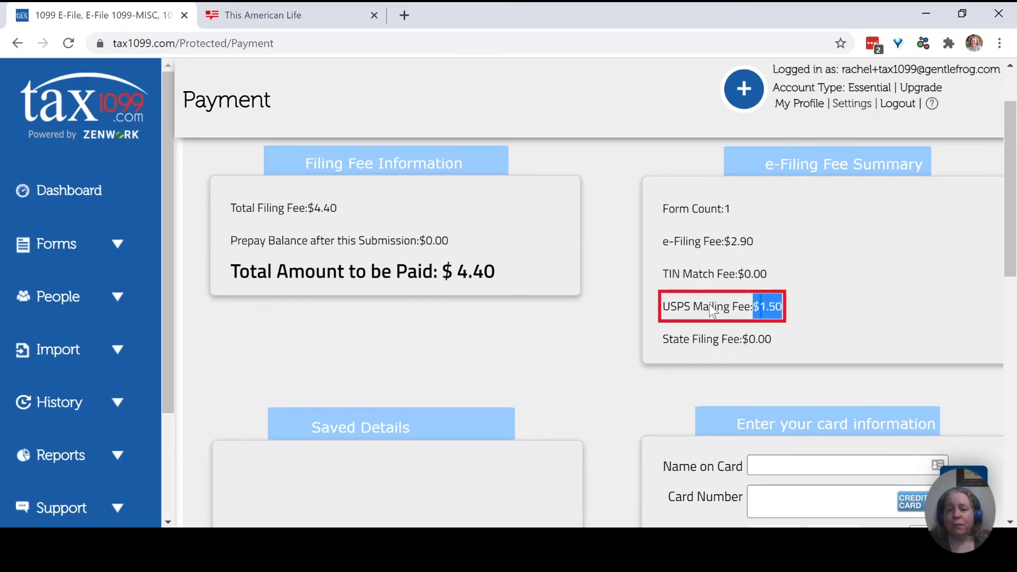
{"action": "mouse_move", "coordinate": [502, 279]}
{"action": "left_mouse_down"}
{"action": "mouse_move", "coordinate": [463, 271]}
{"action": "mouse_move", "coordinate": [490, 282]}
{"action": "left_mouse_up"}
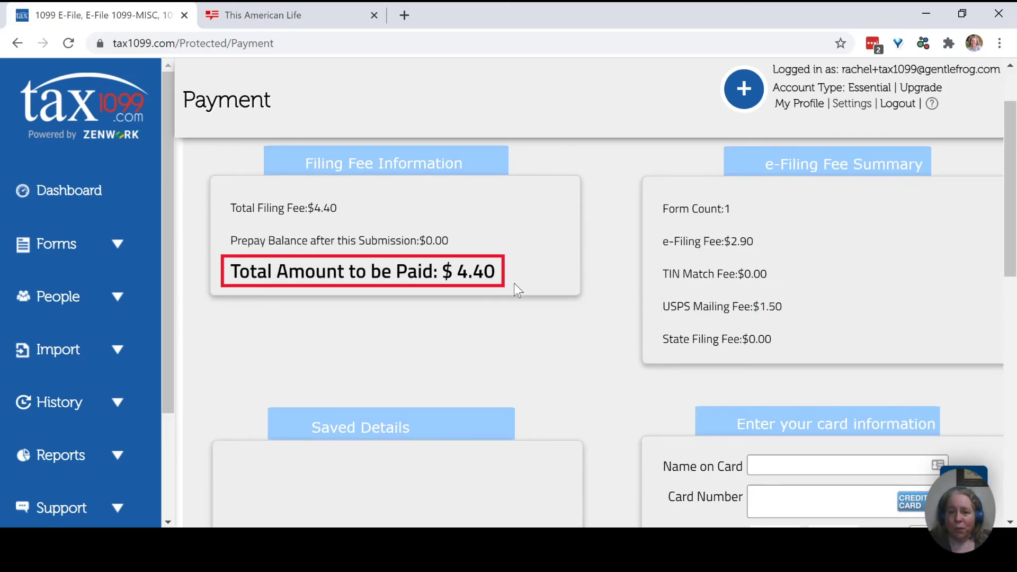
{"action": "scroll", "coordinate": [513, 283], "scroll_direction": "down", "scroll_amount": 2}
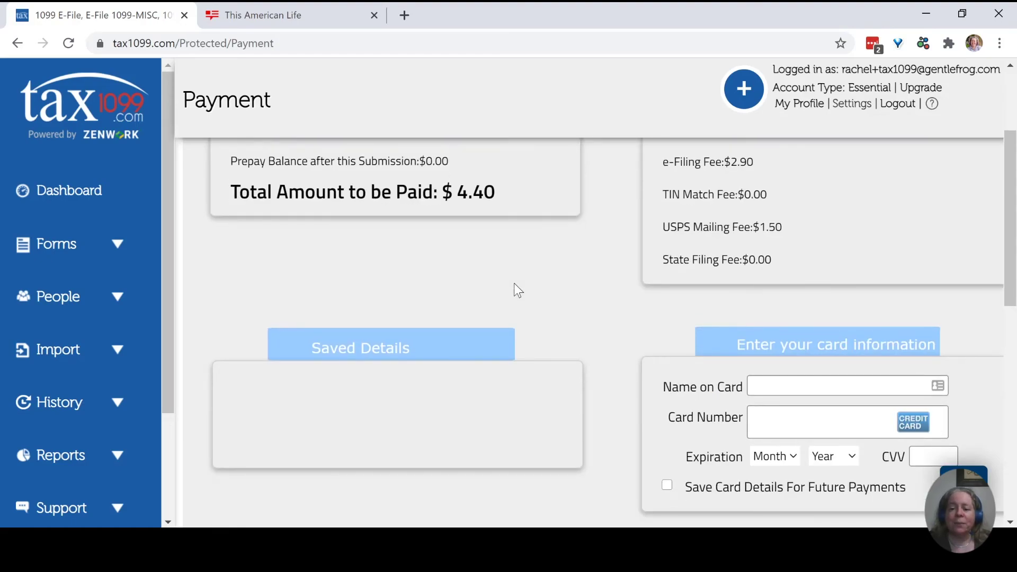
{"action": "scroll", "coordinate": [643, 336], "scroll_direction": "down", "scroll_amount": 3}
{"action": "scroll", "coordinate": [646, 332], "scroll_direction": "down", "scroll_amount": 5}
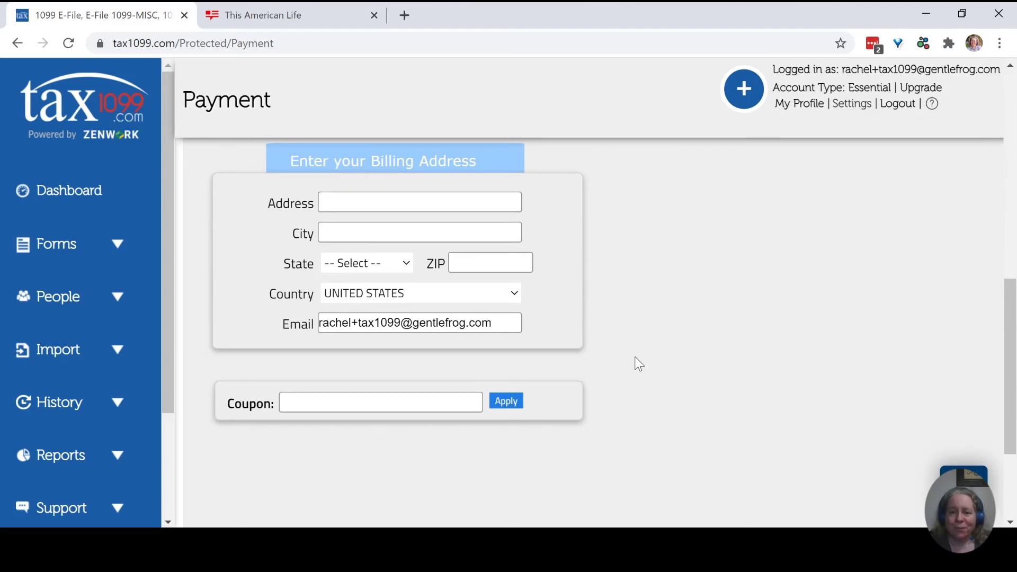
{"action": "scroll", "coordinate": [638, 364], "scroll_direction": "up", "scroll_amount": 10}
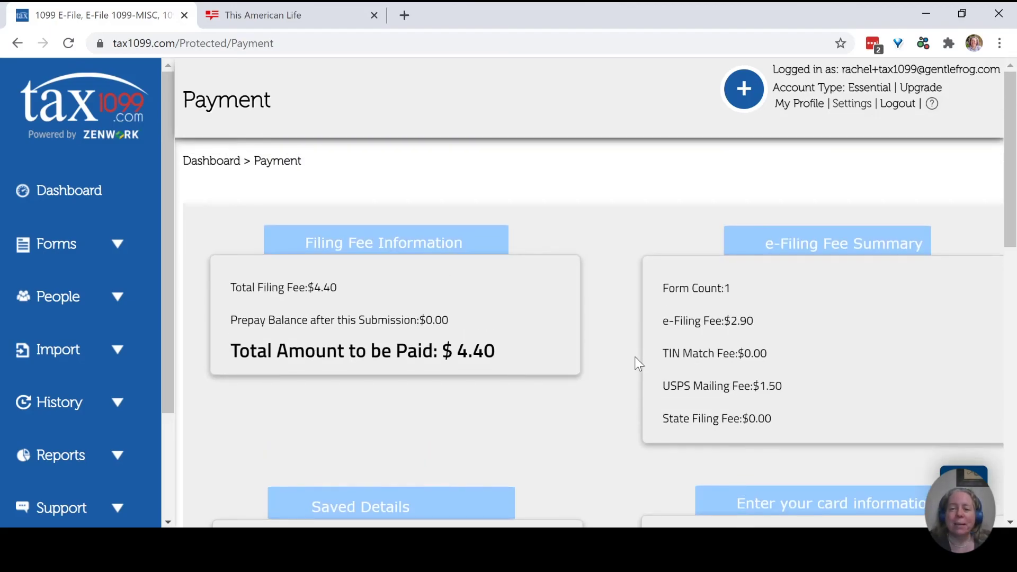